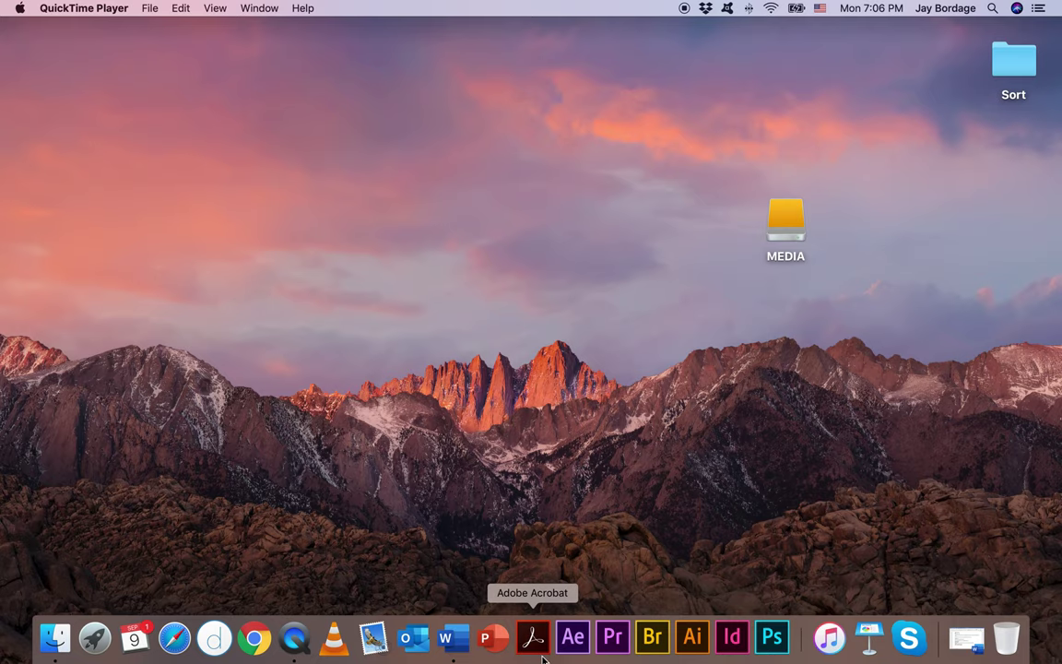
Step: Launch Premiere Pro from the Dock and start a new project from the start screen
left_click(613, 636)
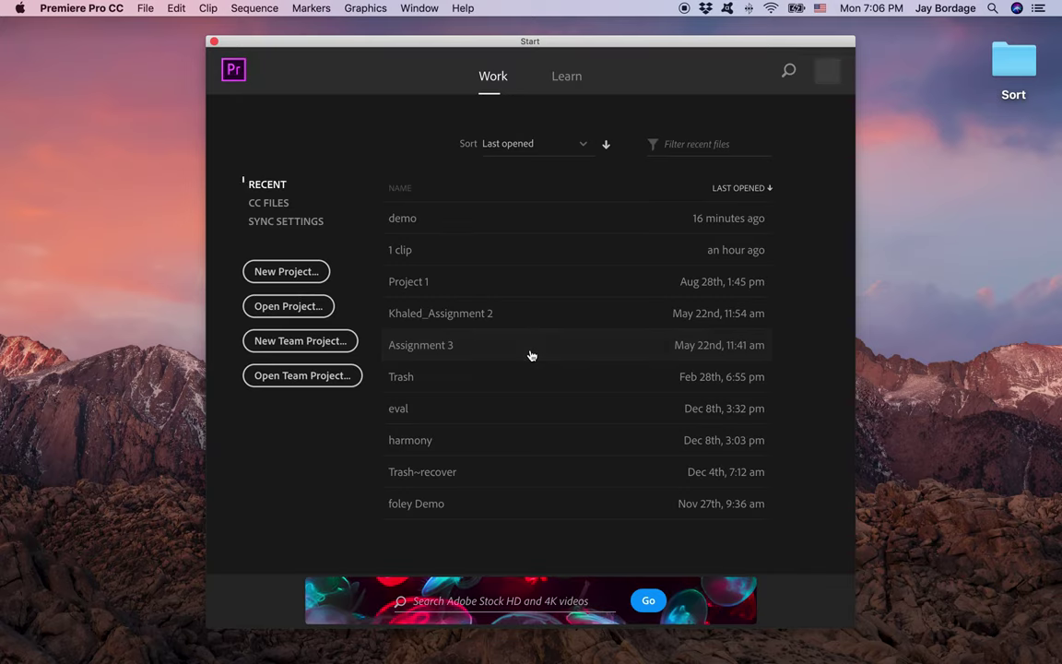
left_click(296, 274)
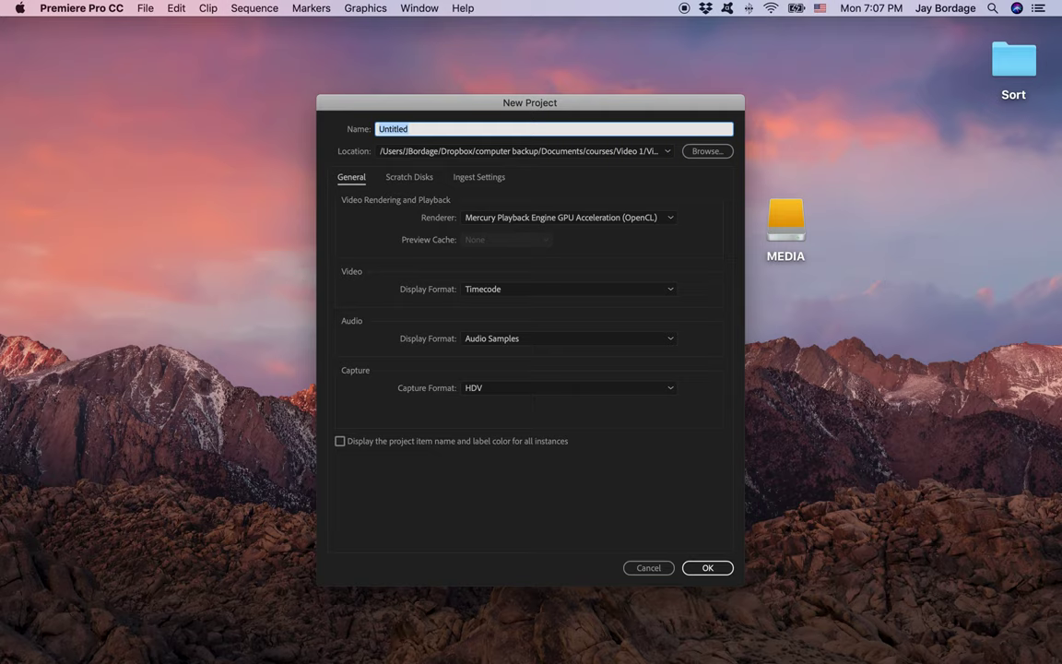
Step: Name the project 'Exercise 2' and save it in a new Exercise 2 folder under Assignment 1
type("Exerci")
type("se 2")
left_click(706, 151)
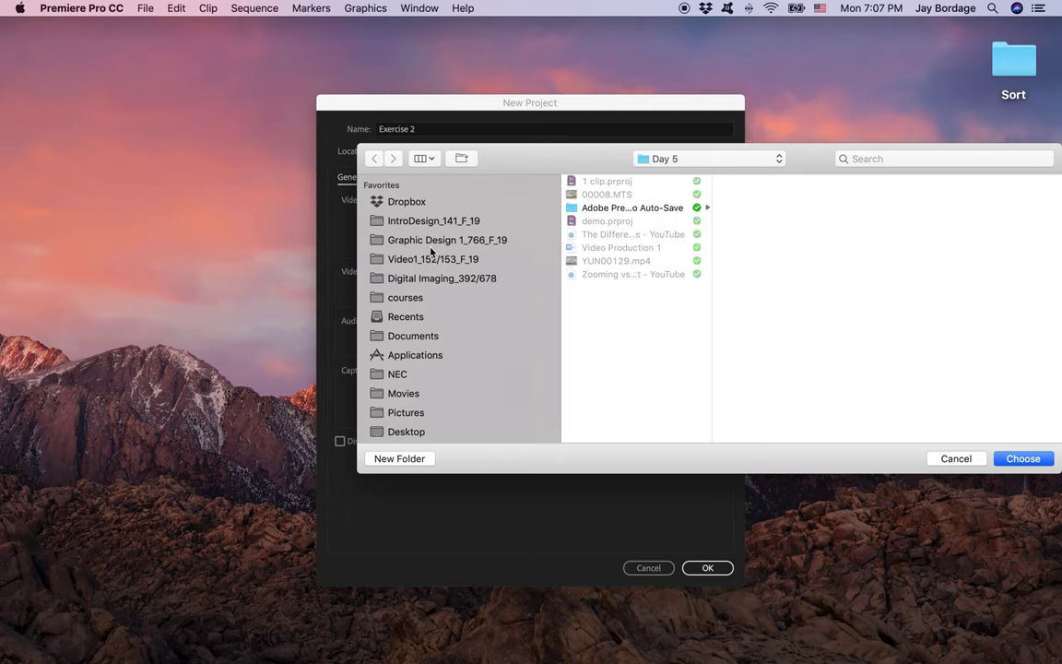
left_click(391, 259)
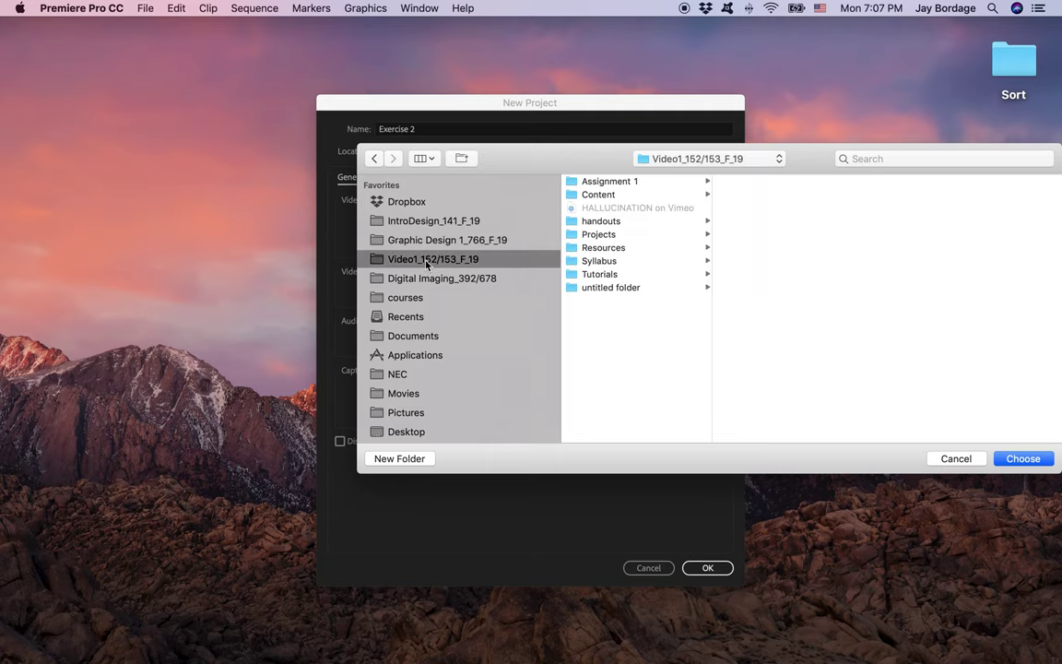
left_click(609, 182)
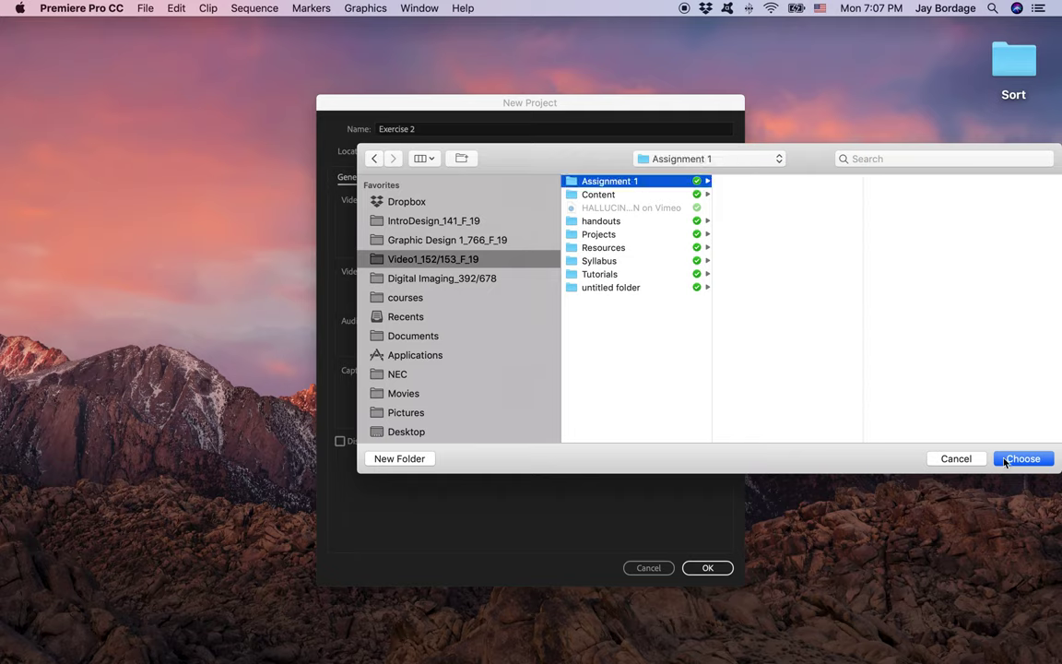
left_click(384, 458)
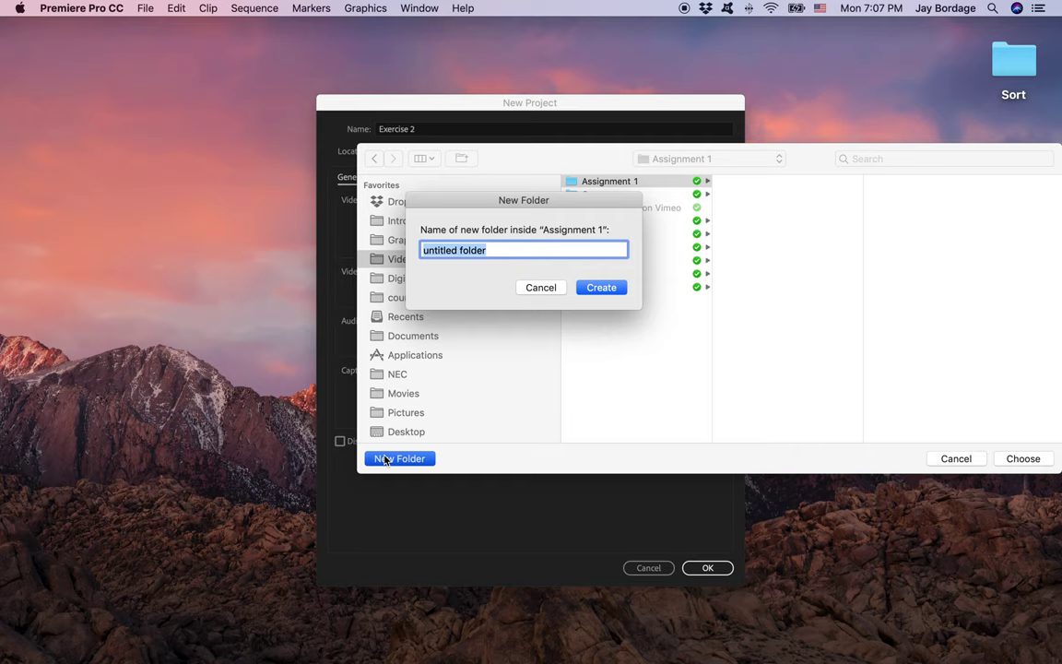
type("Exer")
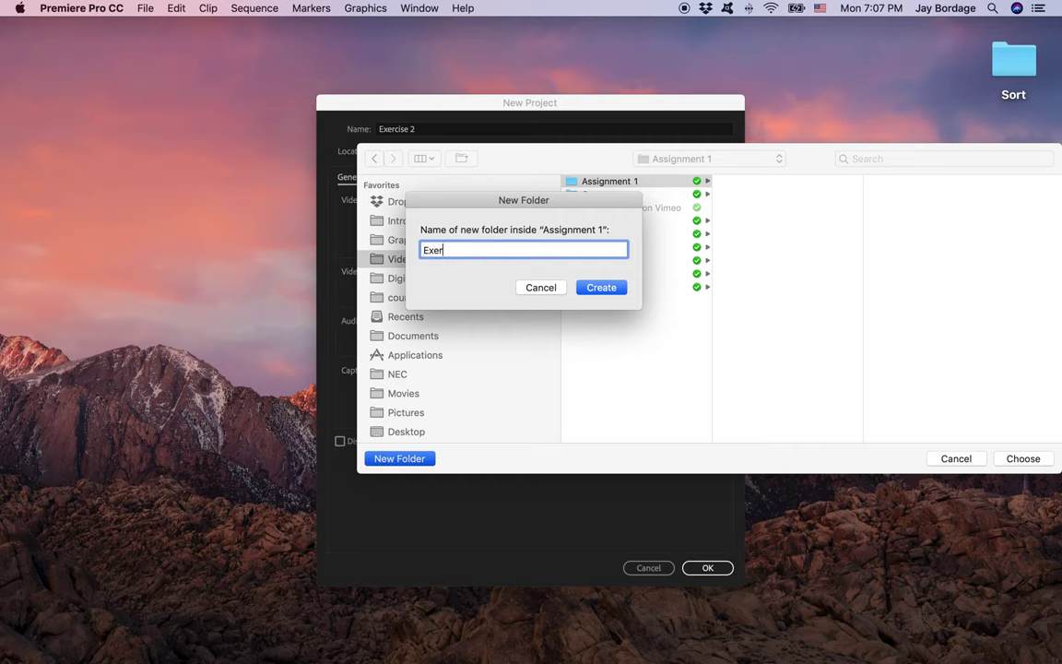
type("cise 2")
left_click(602, 288)
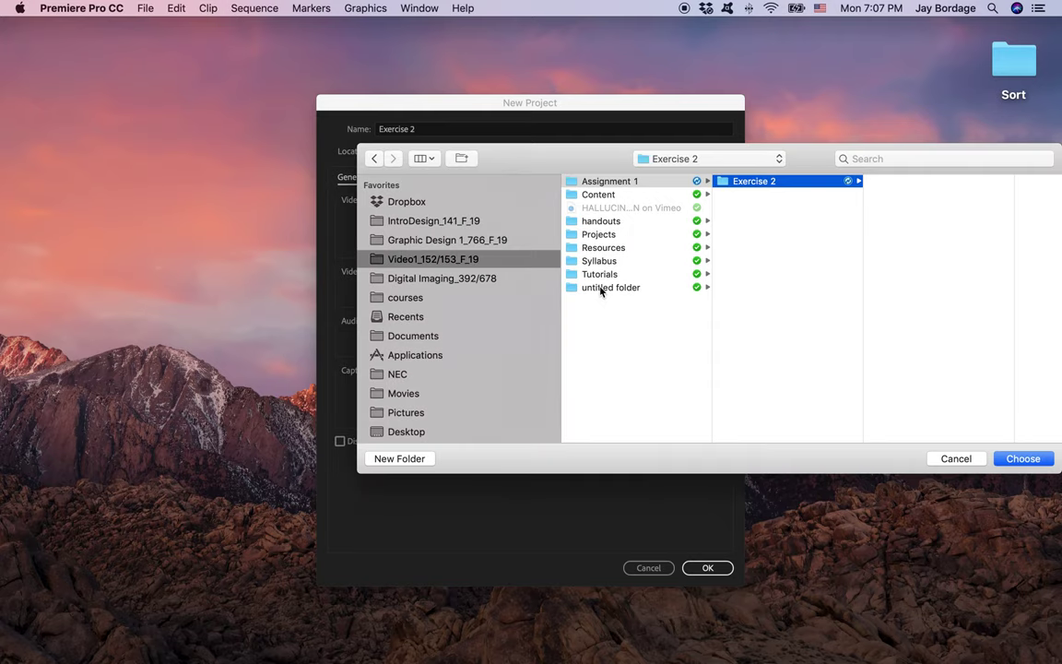
left_click(1013, 459)
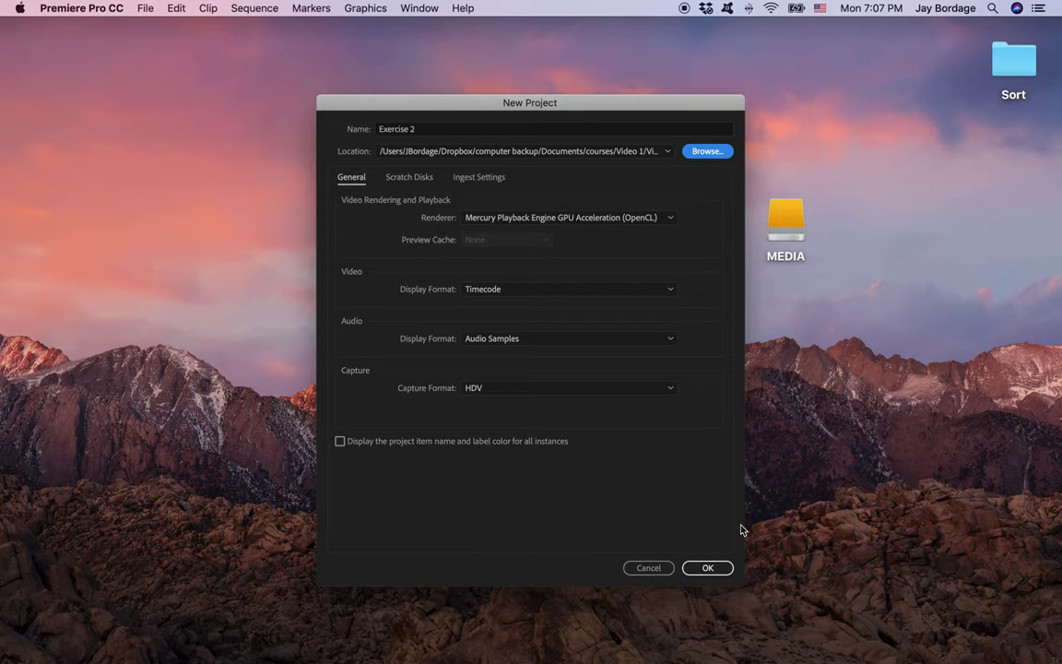
left_click(708, 568)
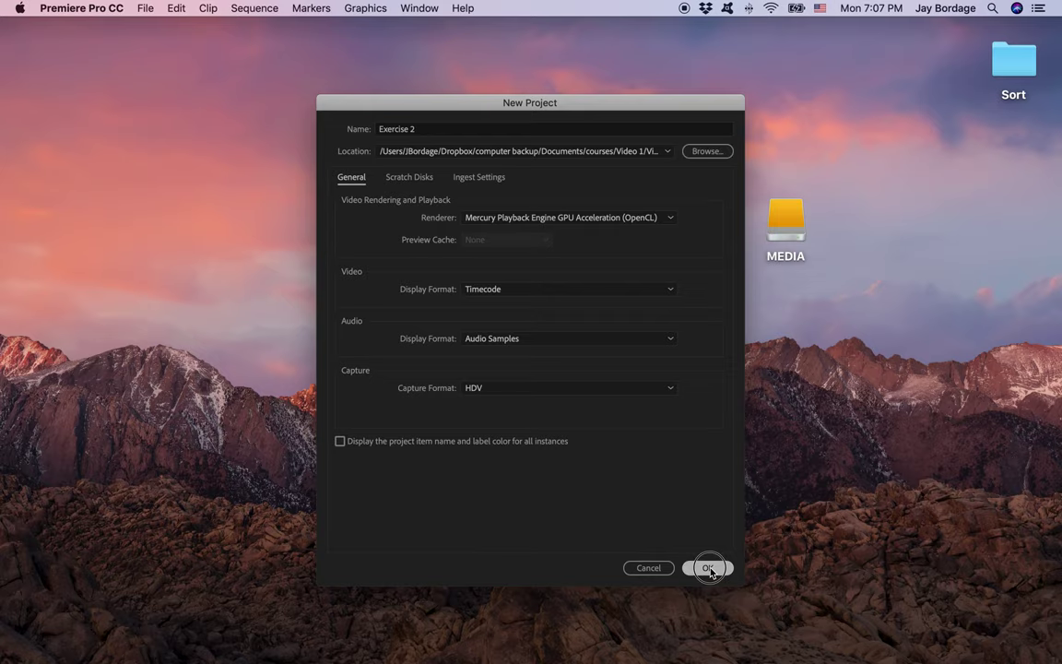
left_click(708, 568)
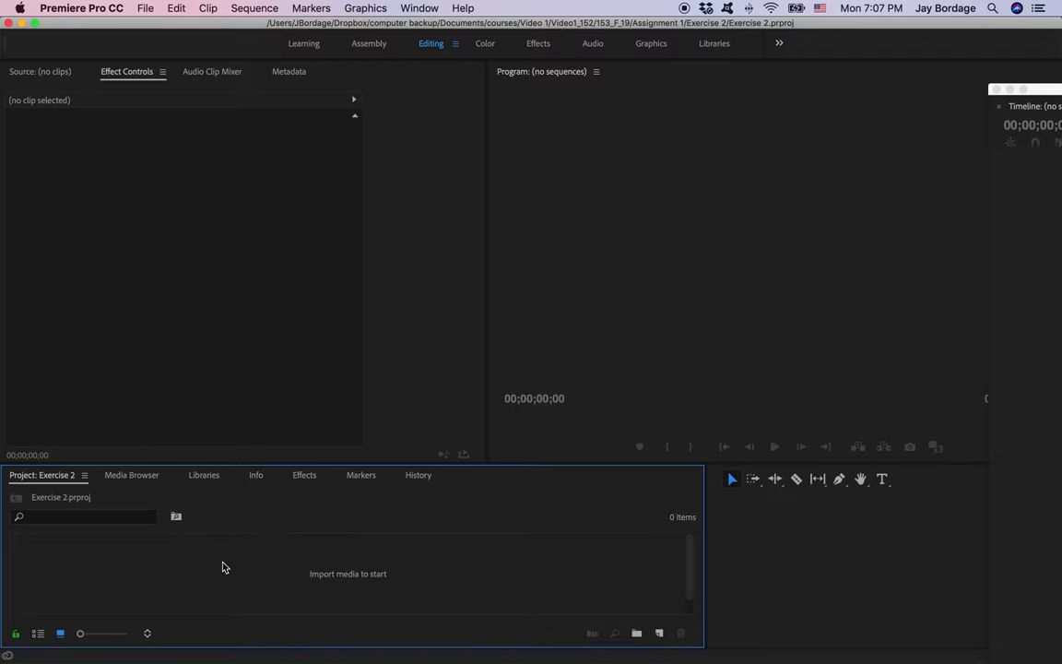
Step: Reset the Editing workspace via Window > Workspaces > Reset to Saved Layout
left_click(414, 8)
mouse_move(438, 26)
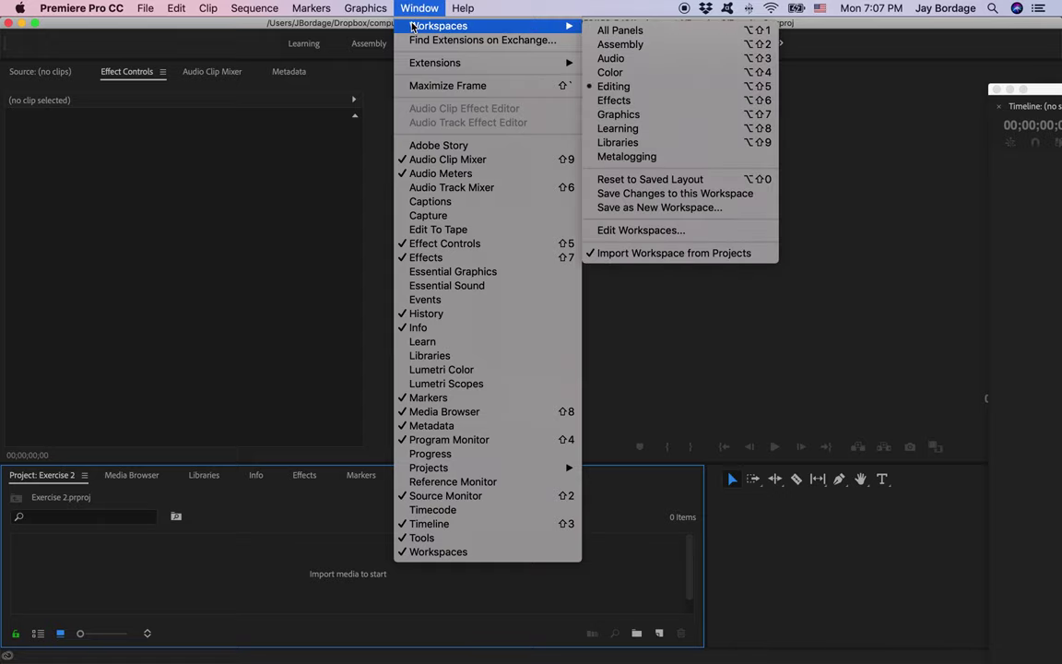
left_click(667, 181)
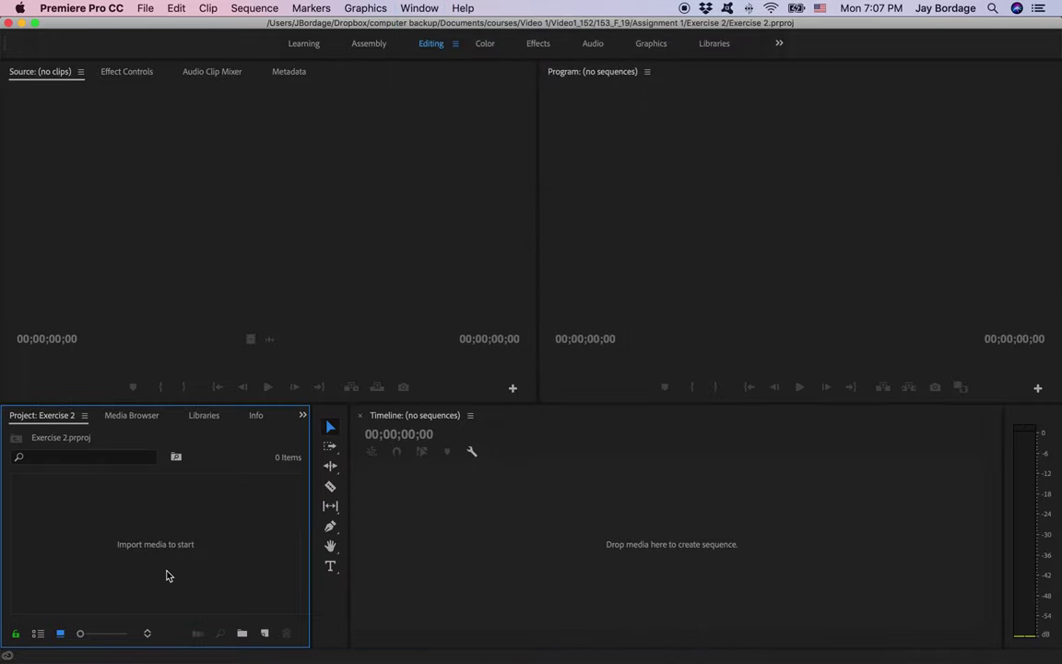
Step: Import 00008.MTS and YUN00129.mp4 from the Day 5 folder into the Project panel
double_click(77, 563)
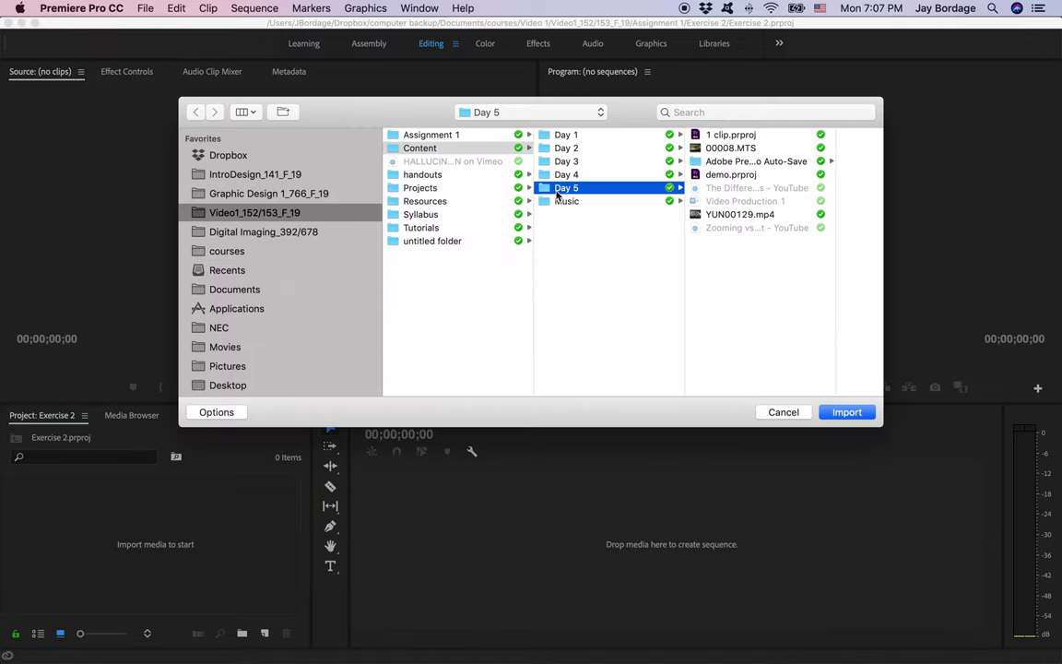
left_click(740, 148)
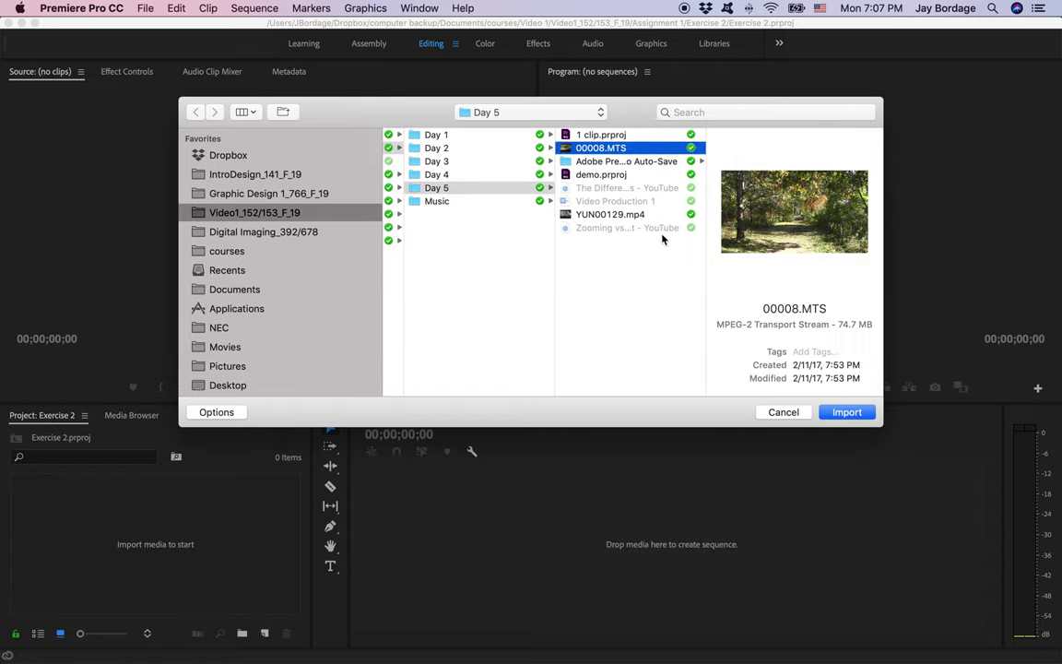
left_click(618, 215, "super")
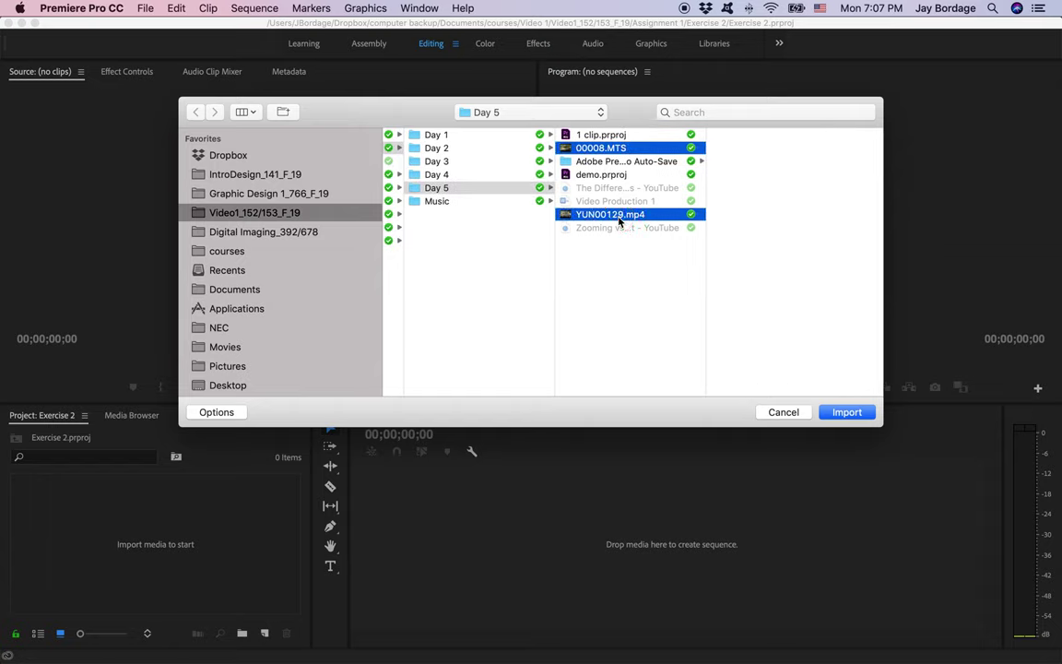
left_click(848, 414)
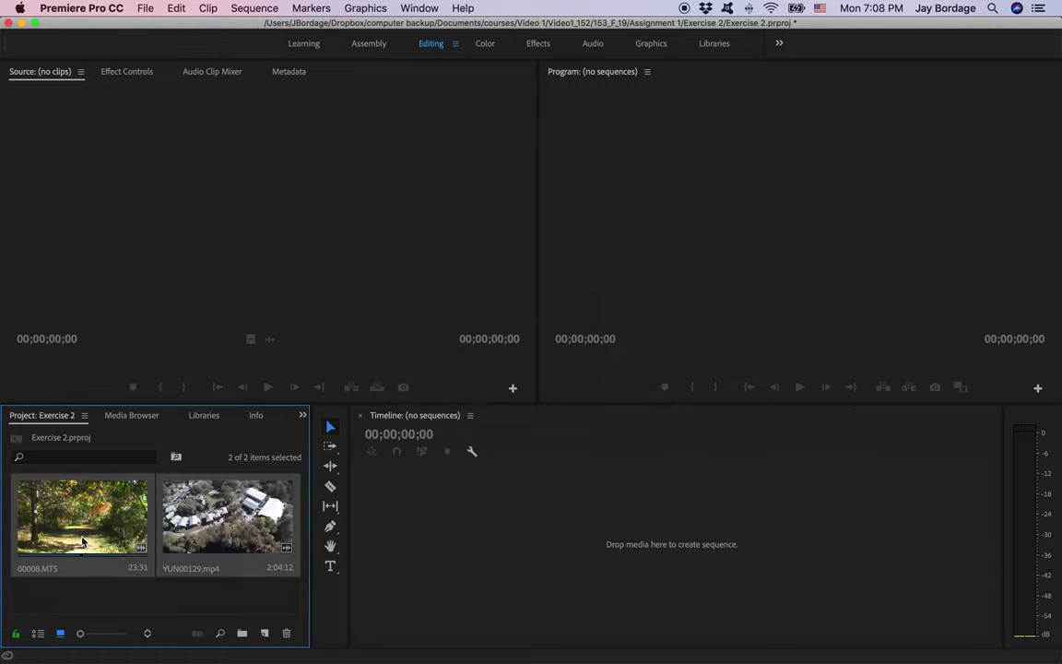
left_click(81, 542)
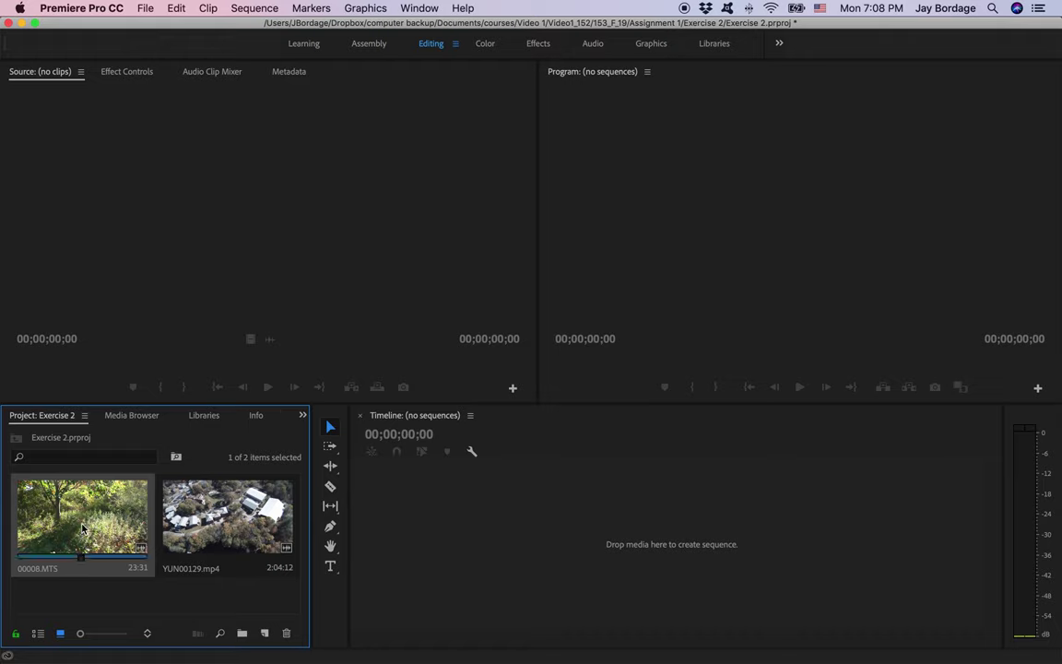
Step: Make sequence 00008 from 00008.MTS, then delete the clip to leave it empty
right_click(81, 527)
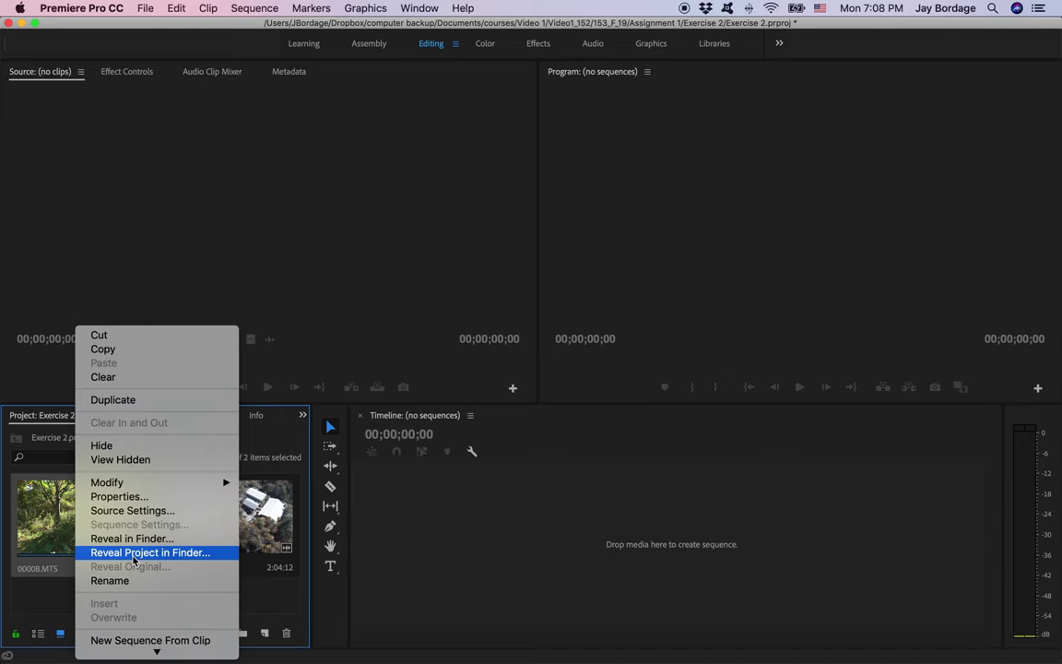
left_click(146, 640)
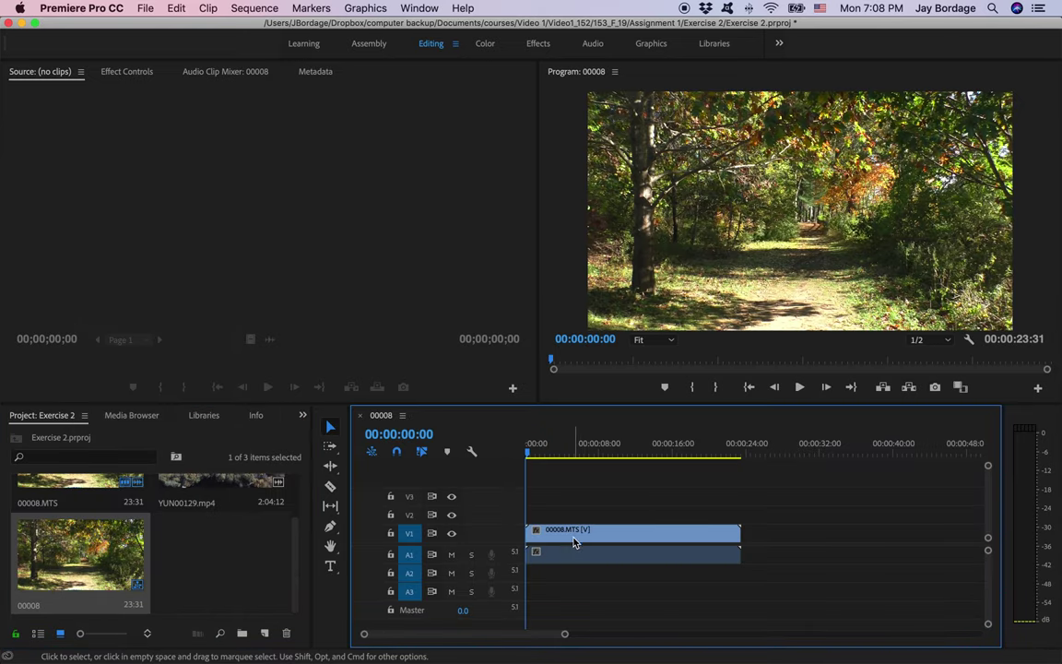
left_click(573, 540)
key("Delete")
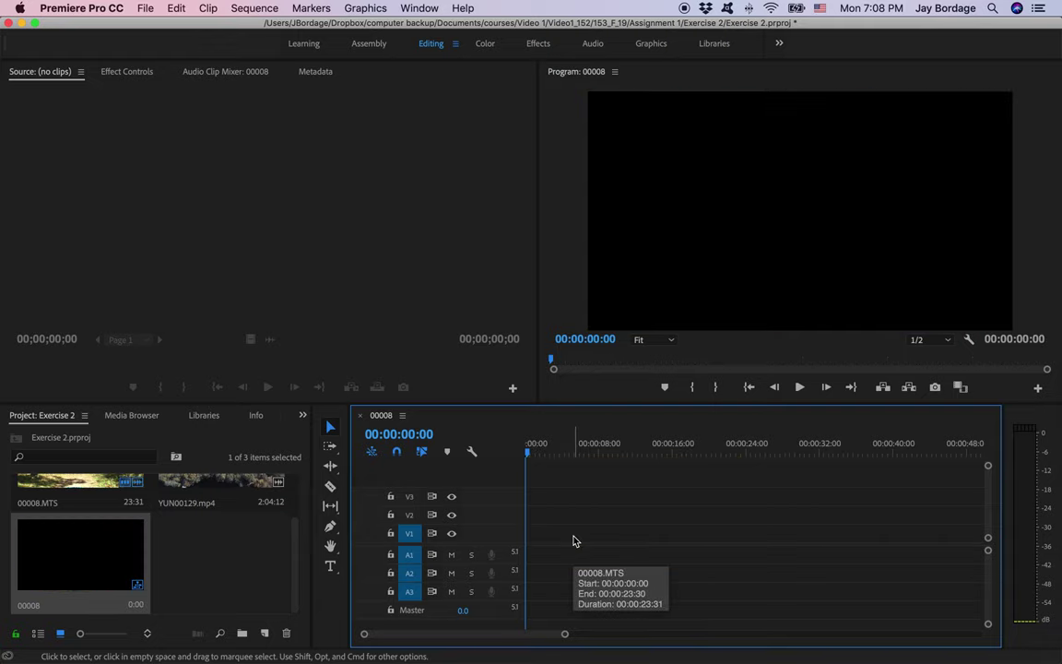
scroll(176, 540, "up", 2)
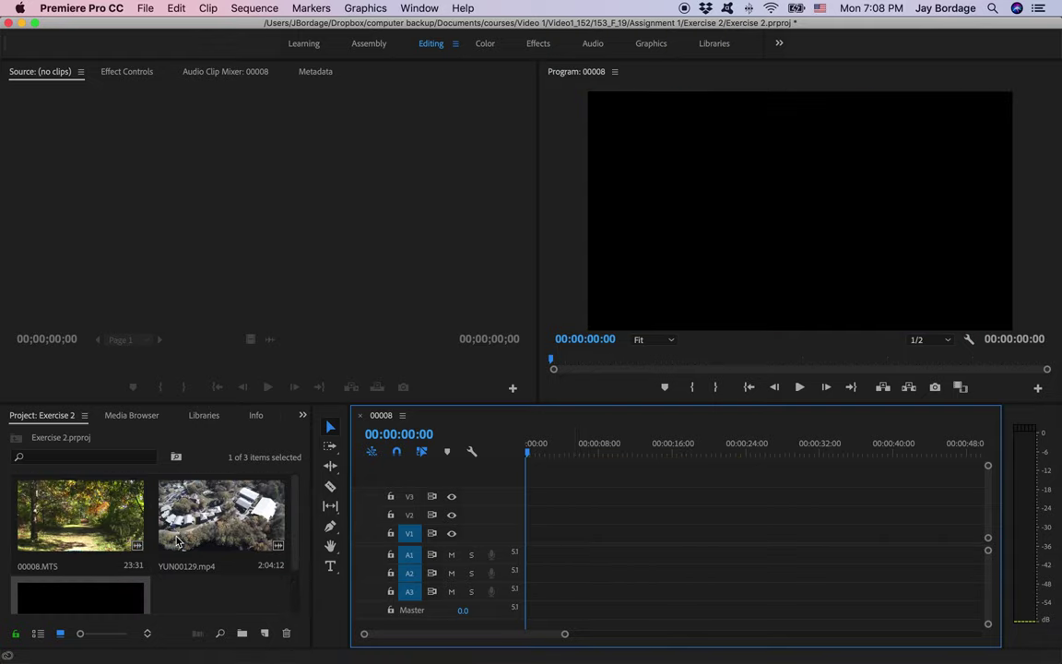
Step: Load 00008.MTS in the Source monitor and drag its video onto V1 of the sequence
left_click(101, 516)
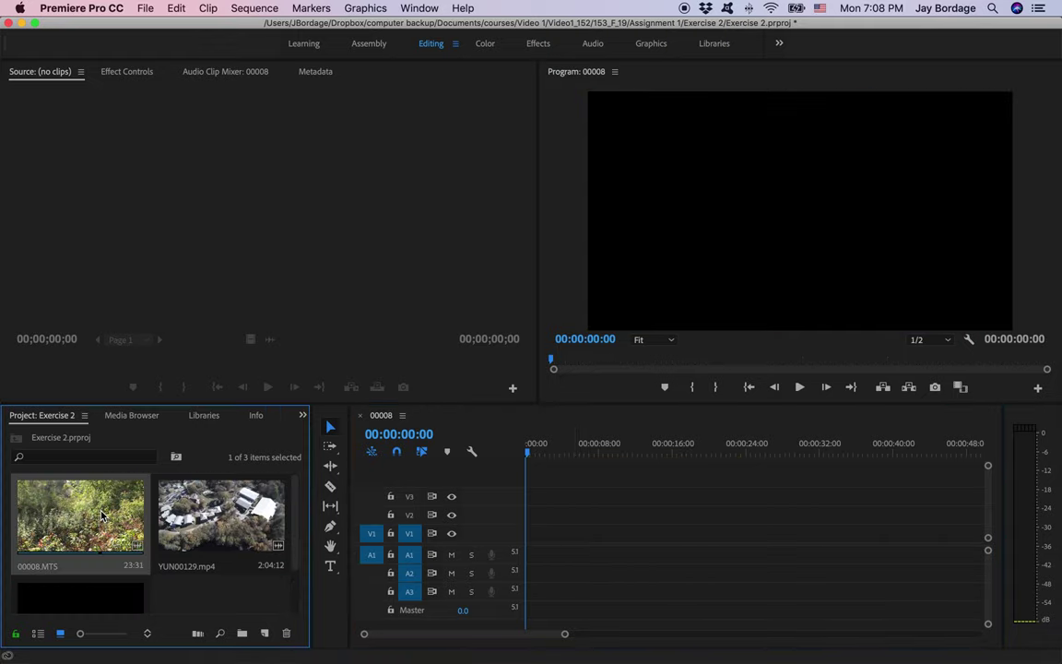
double_click(101, 516)
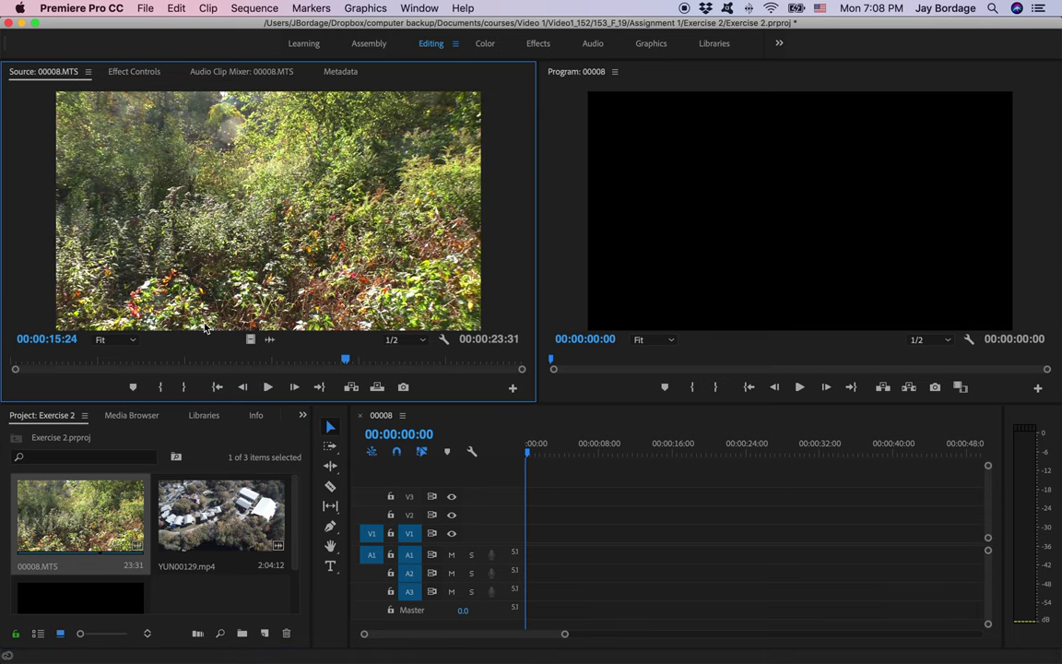
left_click_drag(250, 339, 539, 542)
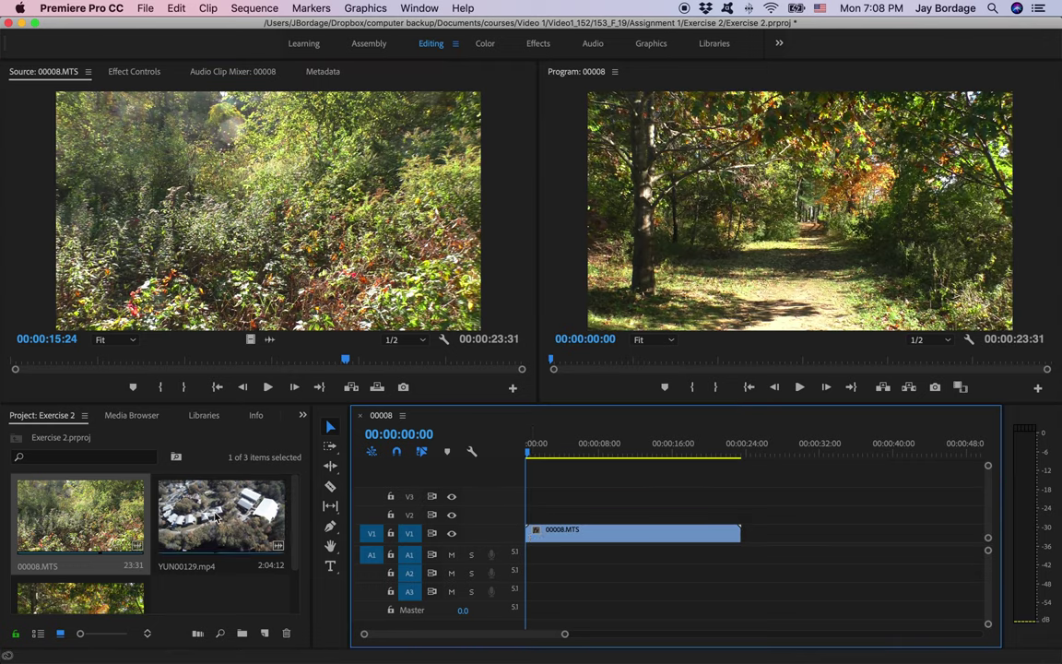
Step: Load YUN00129.mp4 and place its video on V2 above 00008.MTS at 00:00:00:00
left_click(216, 517)
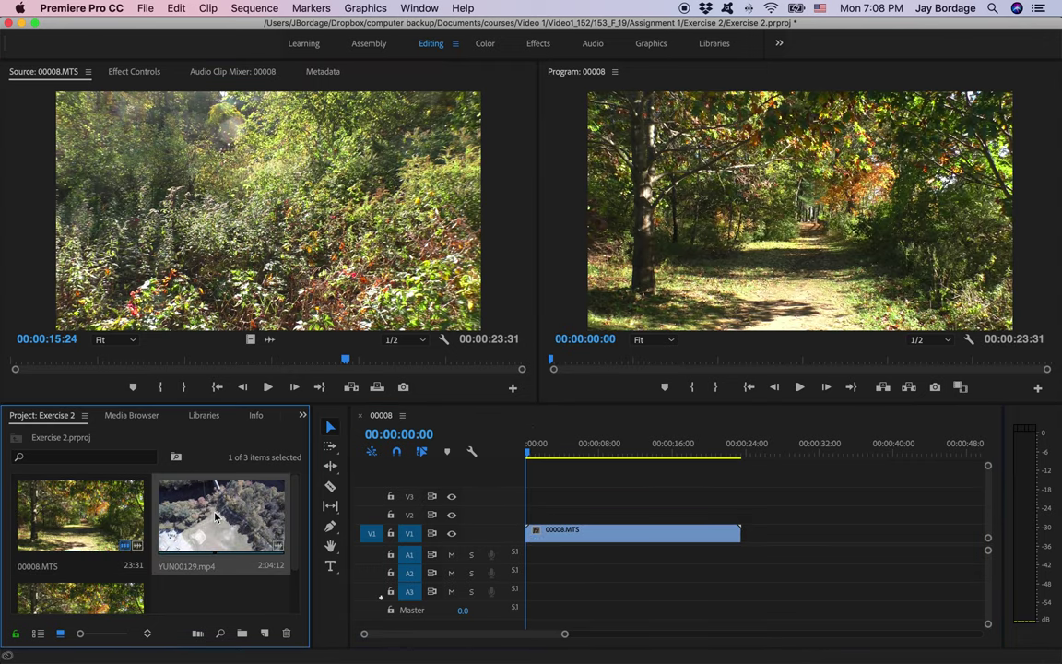
double_click(216, 517)
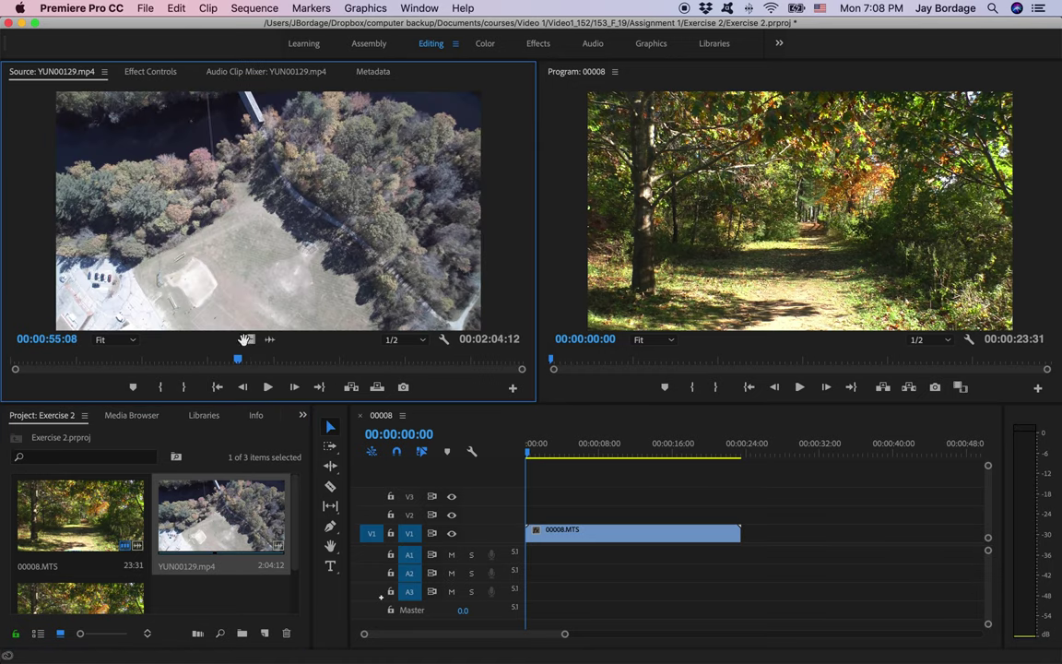
left_click_drag(250, 339, 543, 516)
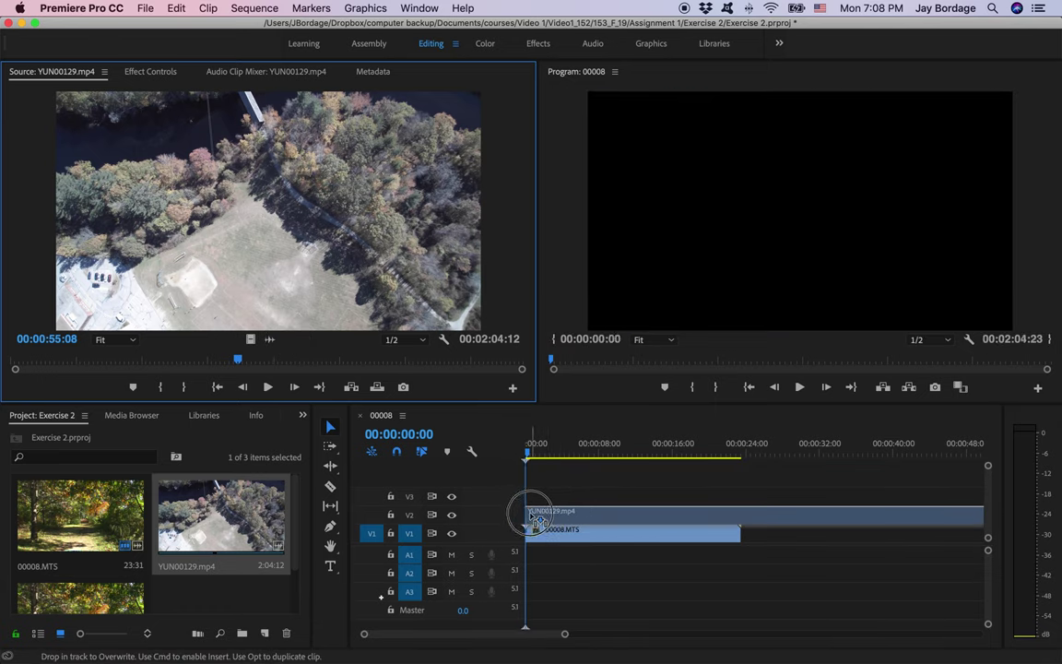
left_click_drag(544, 516, 537, 518)
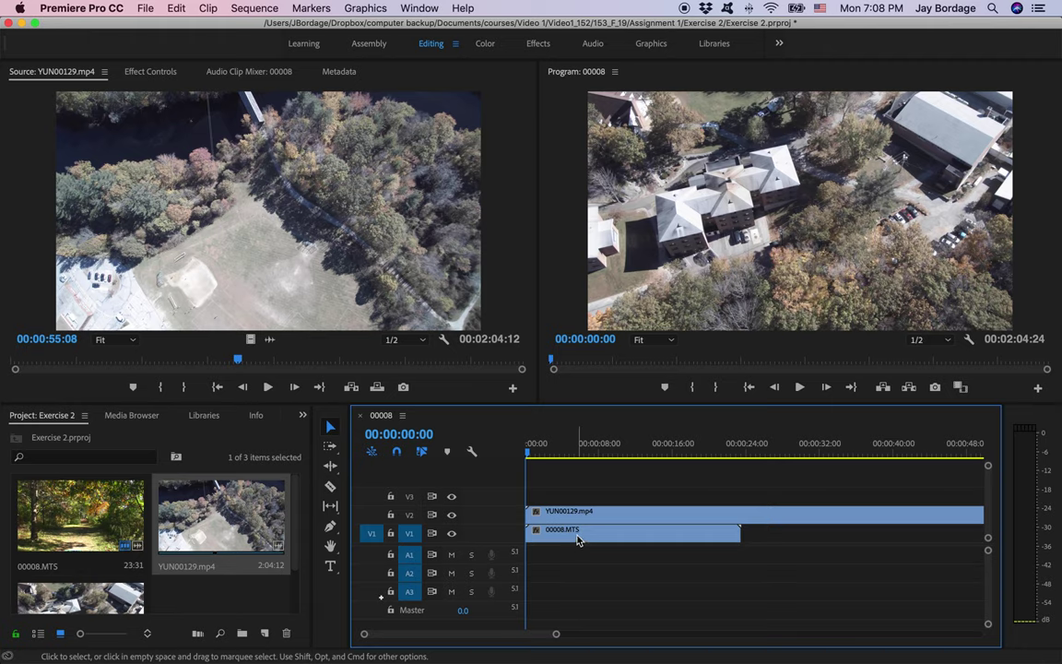
Step: Move 00008.MTS up to V2 with YUN00129.mp4 below on V1, then scrub to check
left_click_drag(577, 539, 582, 514)
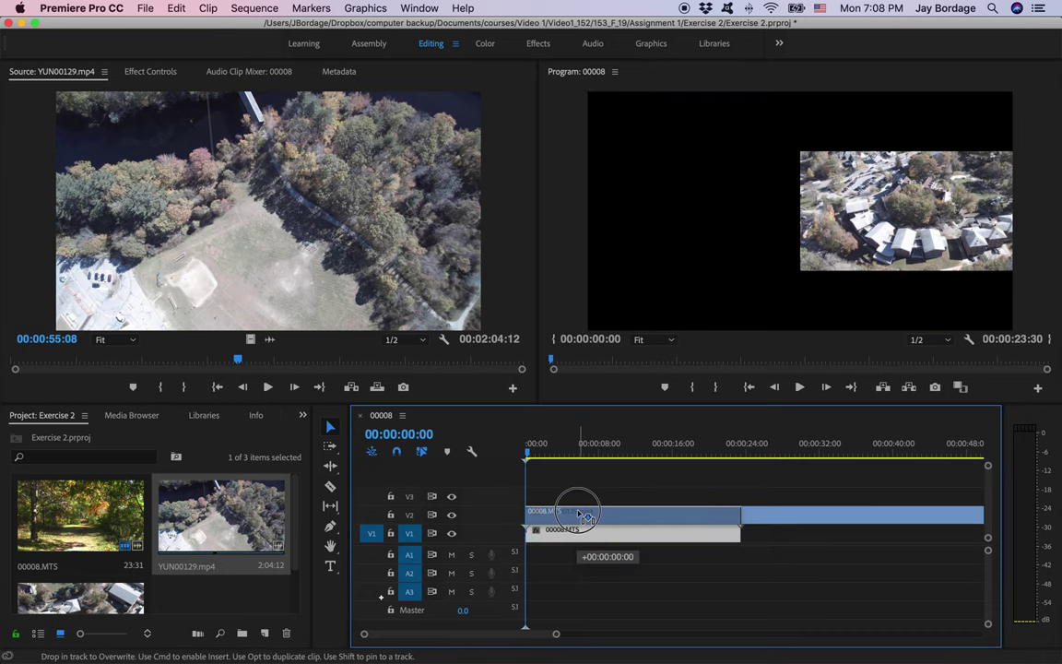
mouse_move(581, 513)
left_mouse_down()
mouse_move(594, 544)
mouse_move(591, 518)
left_mouse_up()
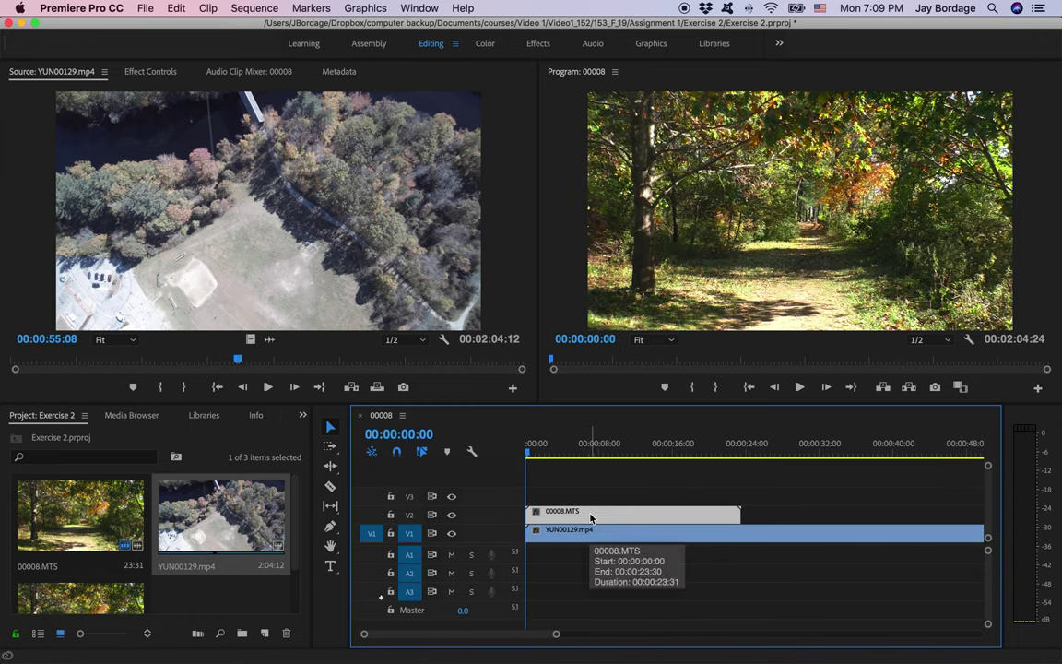
mouse_move(529, 454)
left_mouse_down()
mouse_move(604, 455)
mouse_move(486, 461)
left_mouse_up()
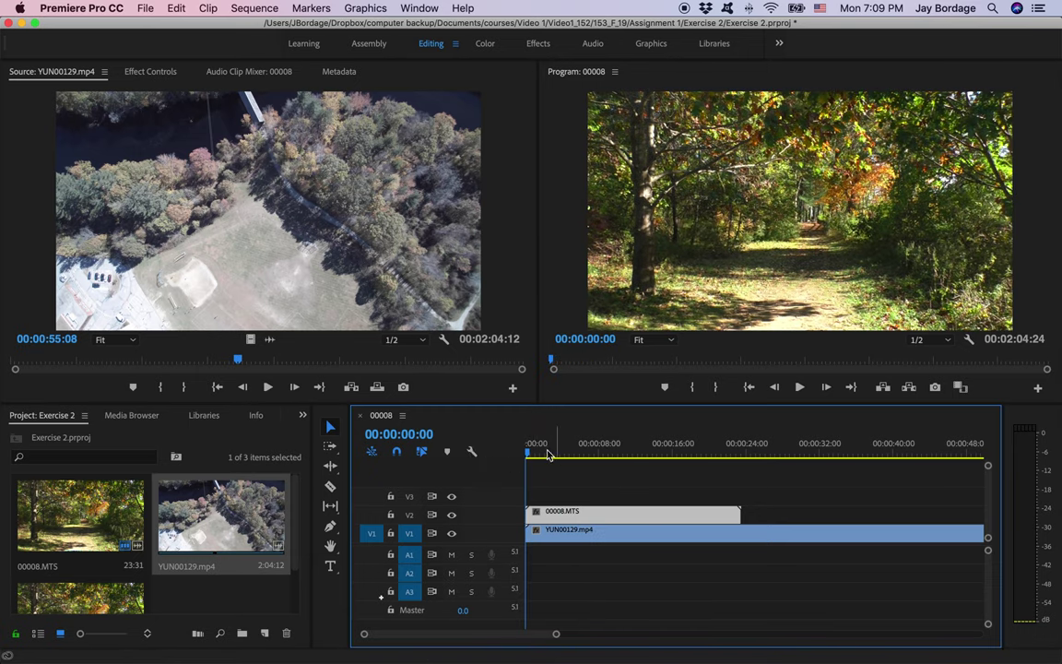
left_click(528, 453)
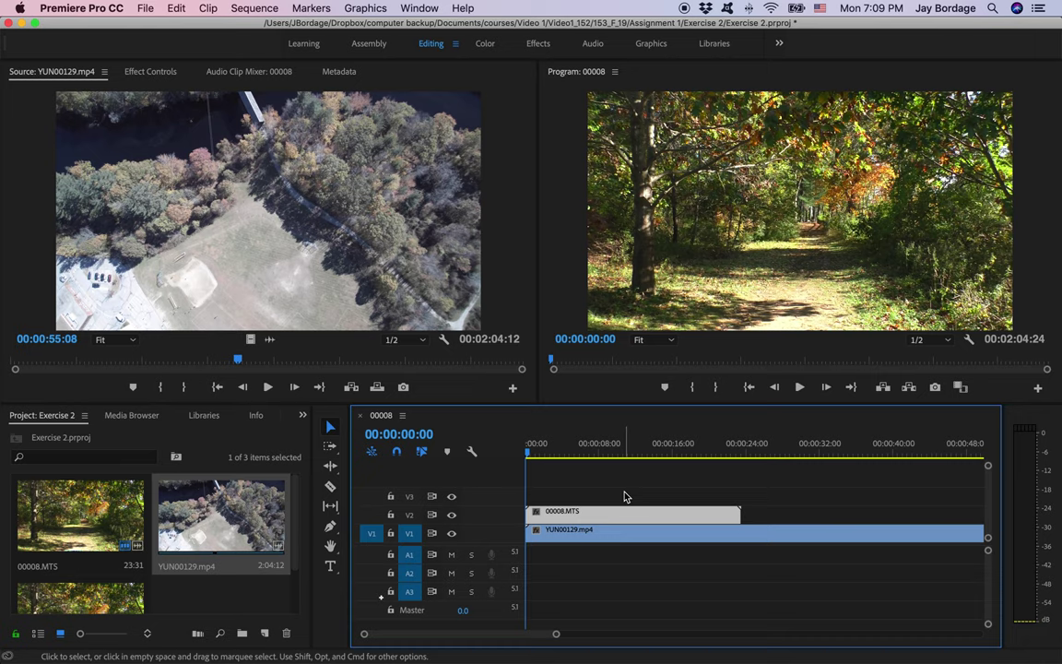
Step: Enter timecode 1200 in the timeline display to park the playhead at 00:00:12:00
left_click(532, 453)
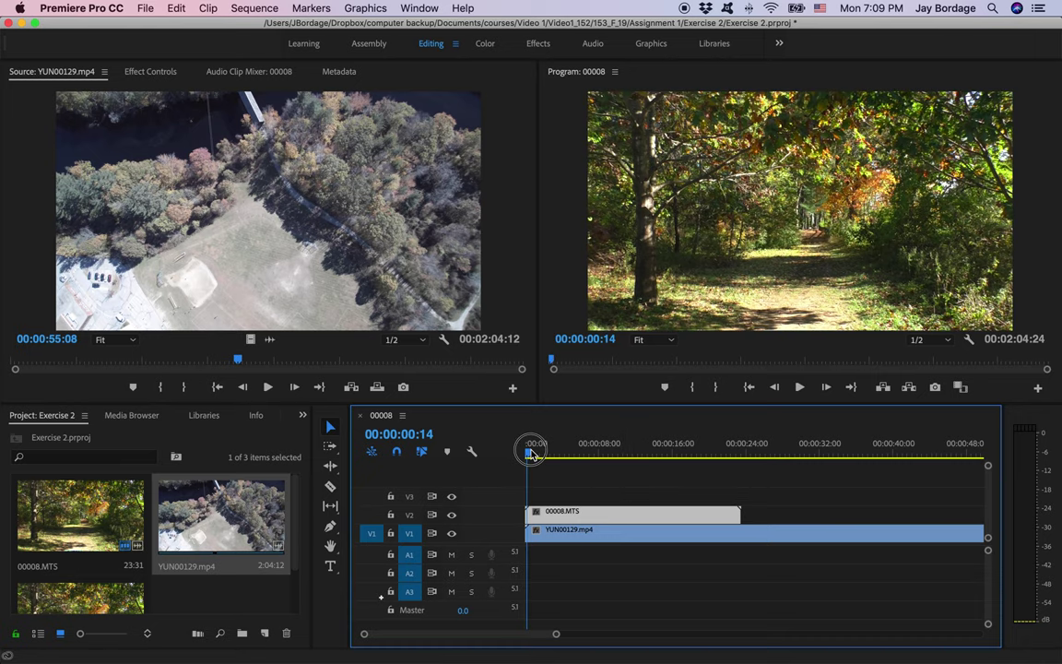
left_click_drag(532, 453, 588, 453)
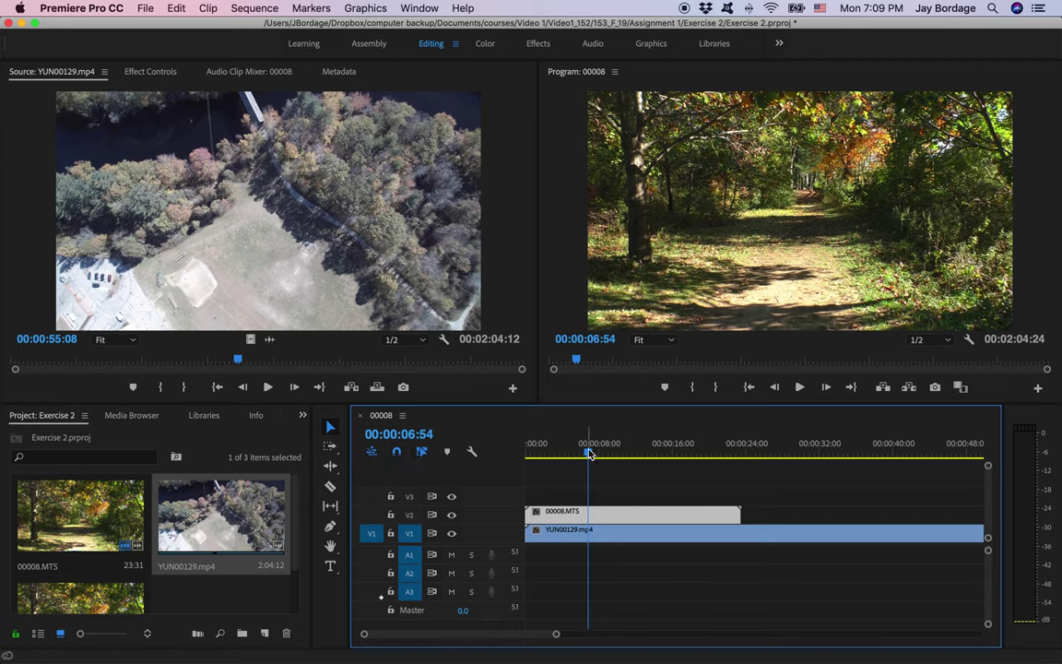
left_click(420, 433)
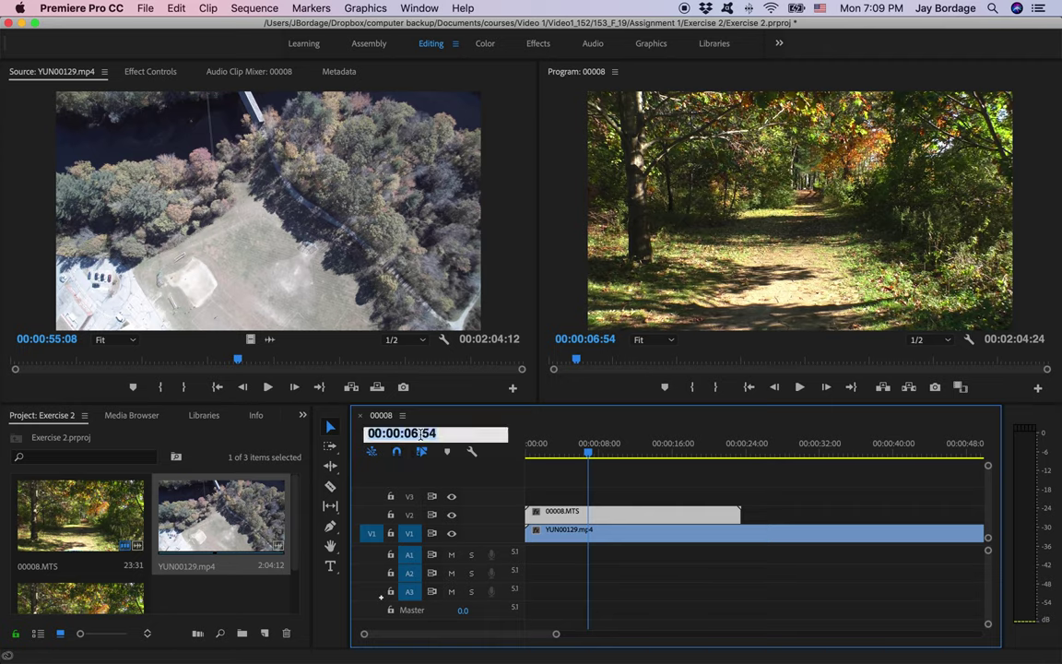
type("120")
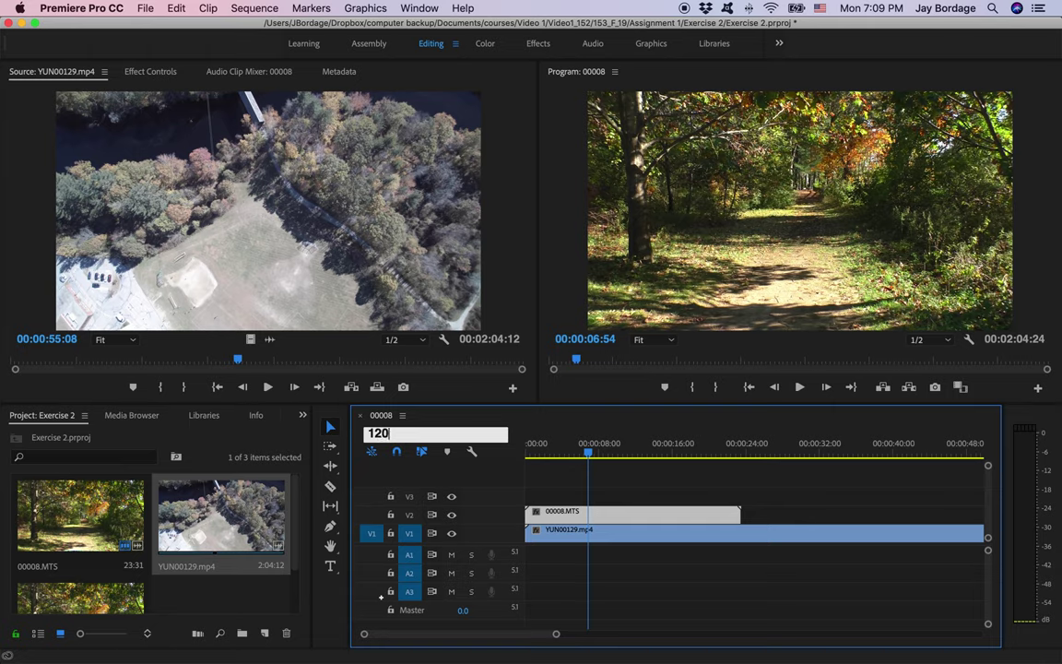
type("0")
key("Return")
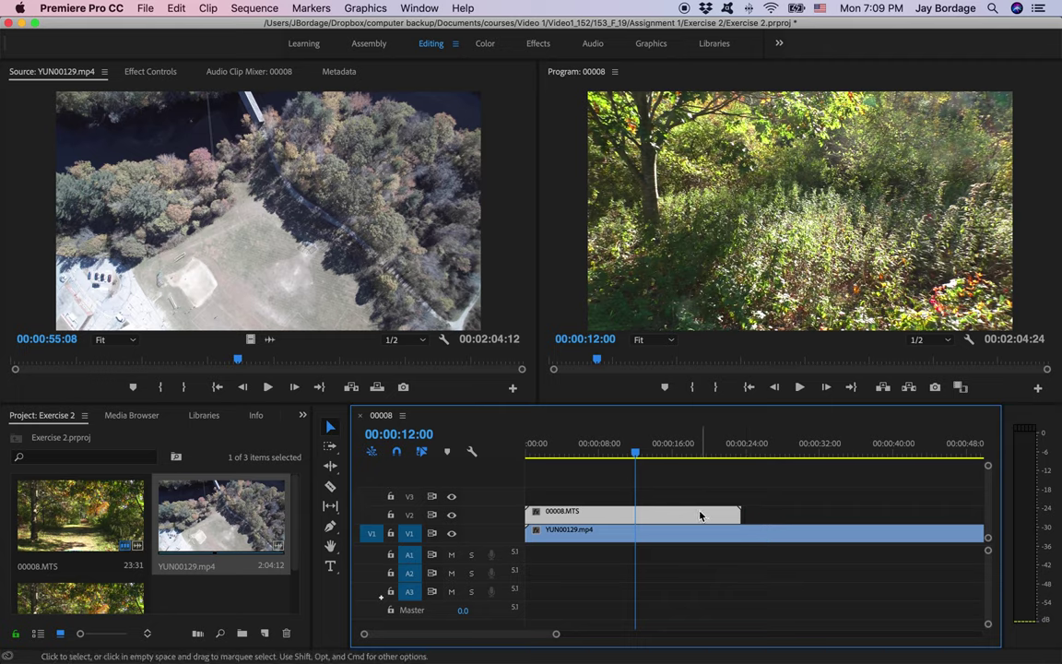
Step: Split both 00008.MTS and YUN00129.mp4 at 12 seconds with the Razor tool
left_click(331, 487)
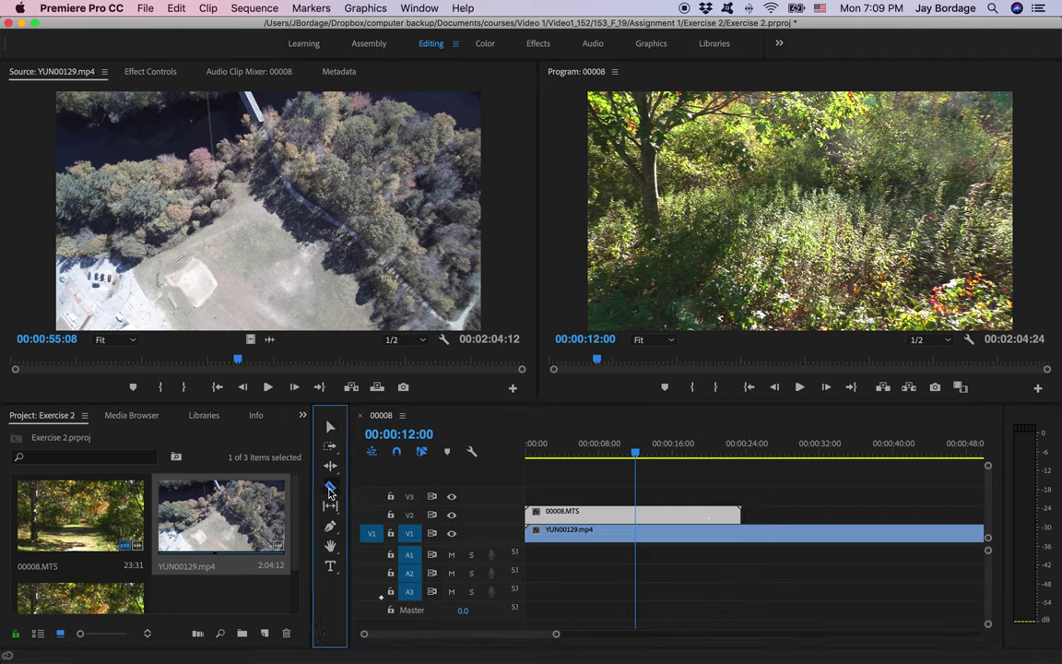
left_click(640, 514)
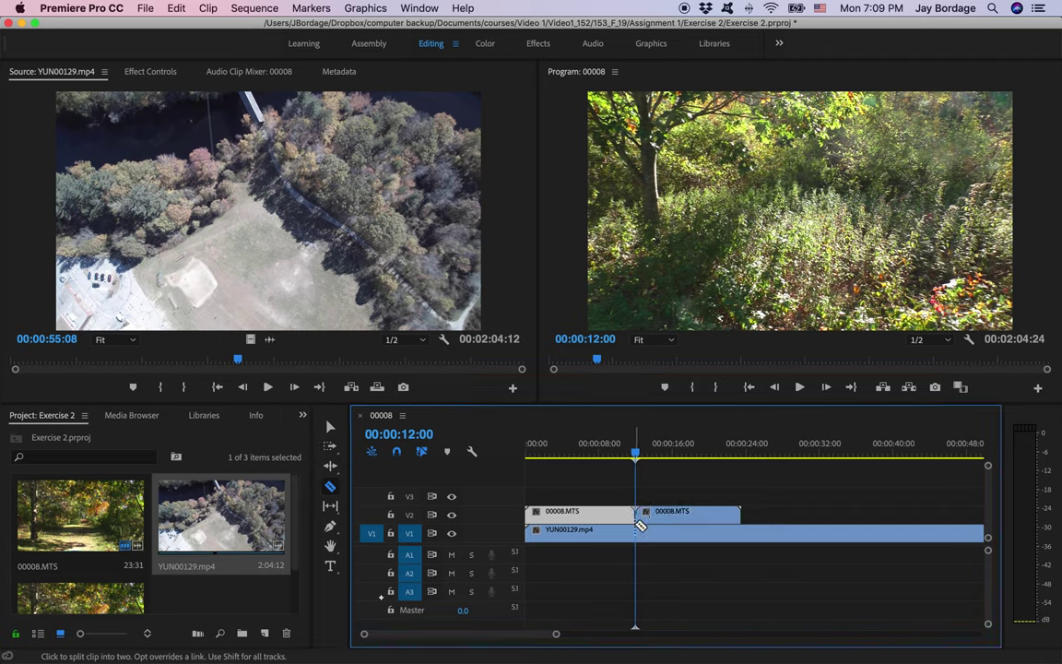
left_click(638, 533)
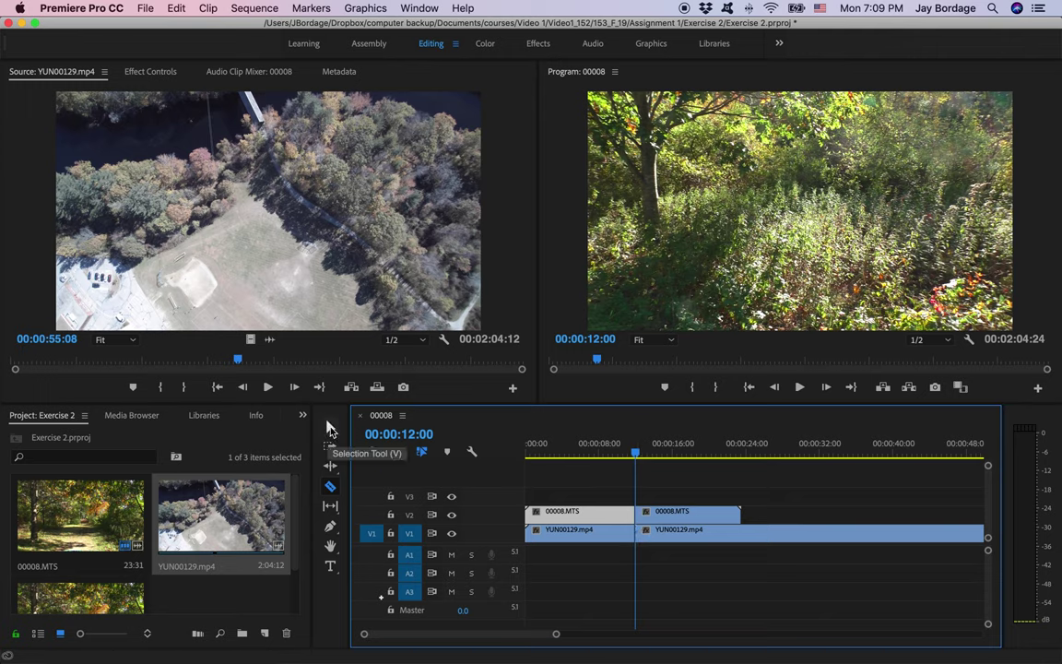
Step: Delete both clips' pieces after 12 seconds and enlarge the timeline panel
left_click(329, 430)
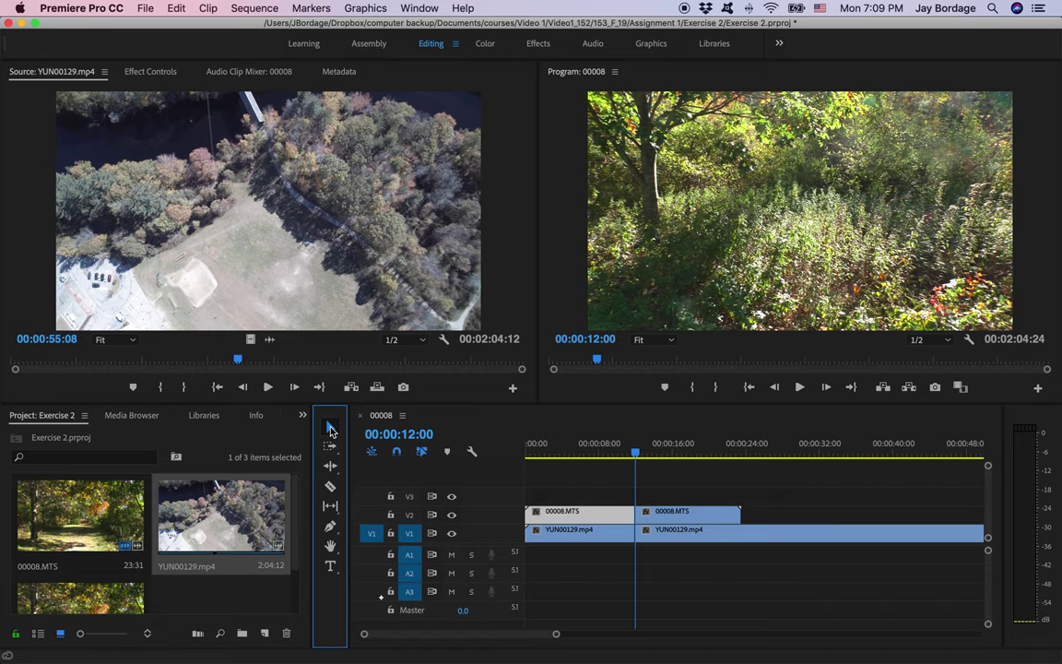
left_click(668, 514)
key("Delete")
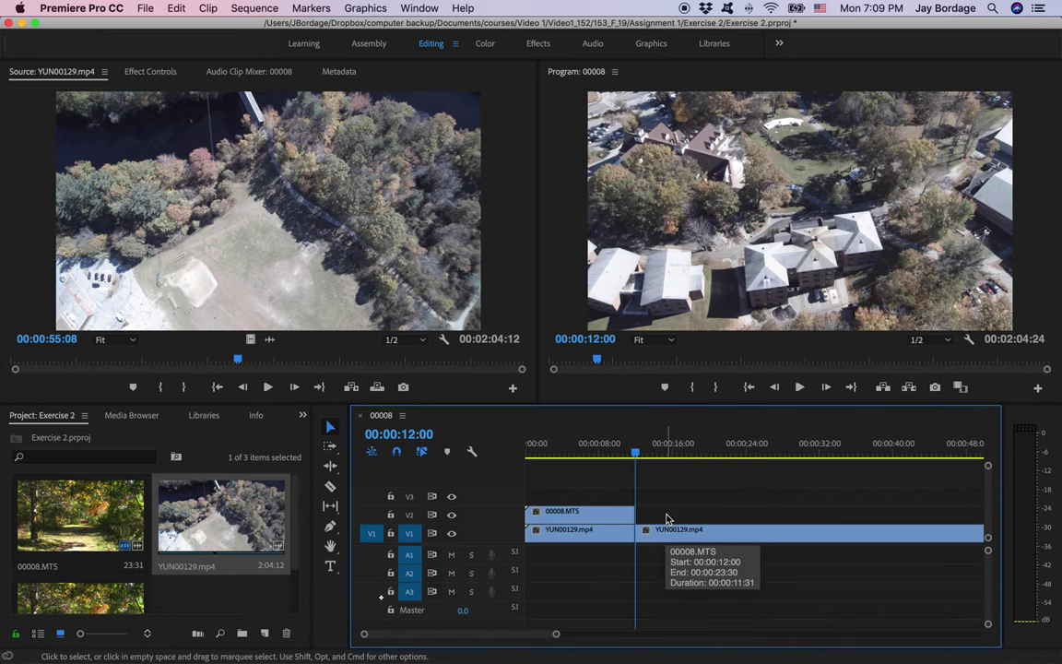
left_click(682, 534)
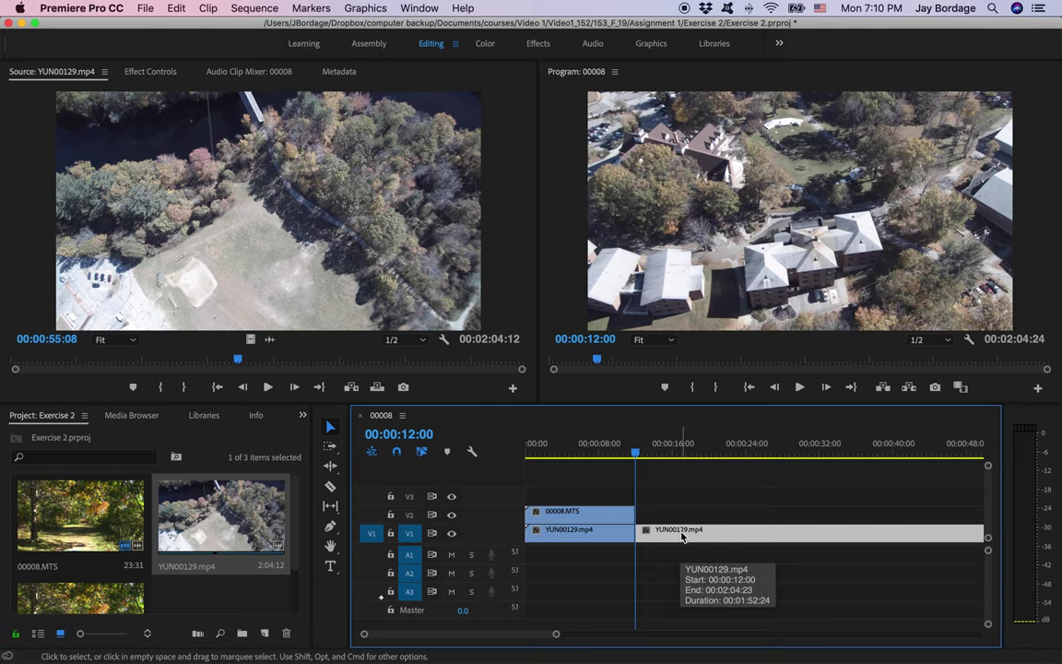
key("Delete")
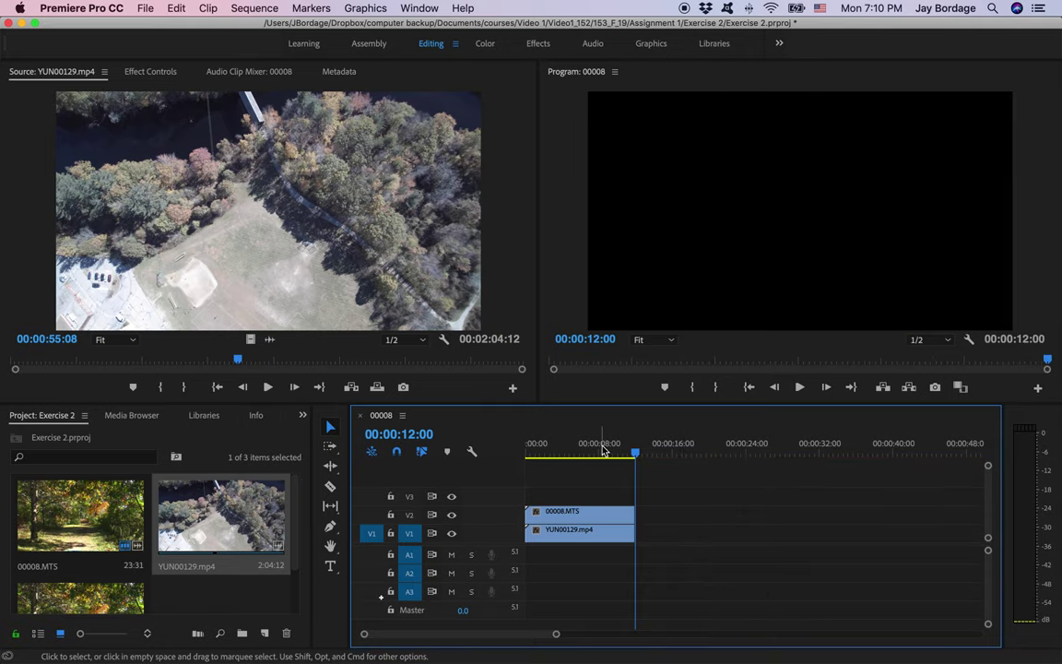
left_click_drag(584, 403, 587, 333)
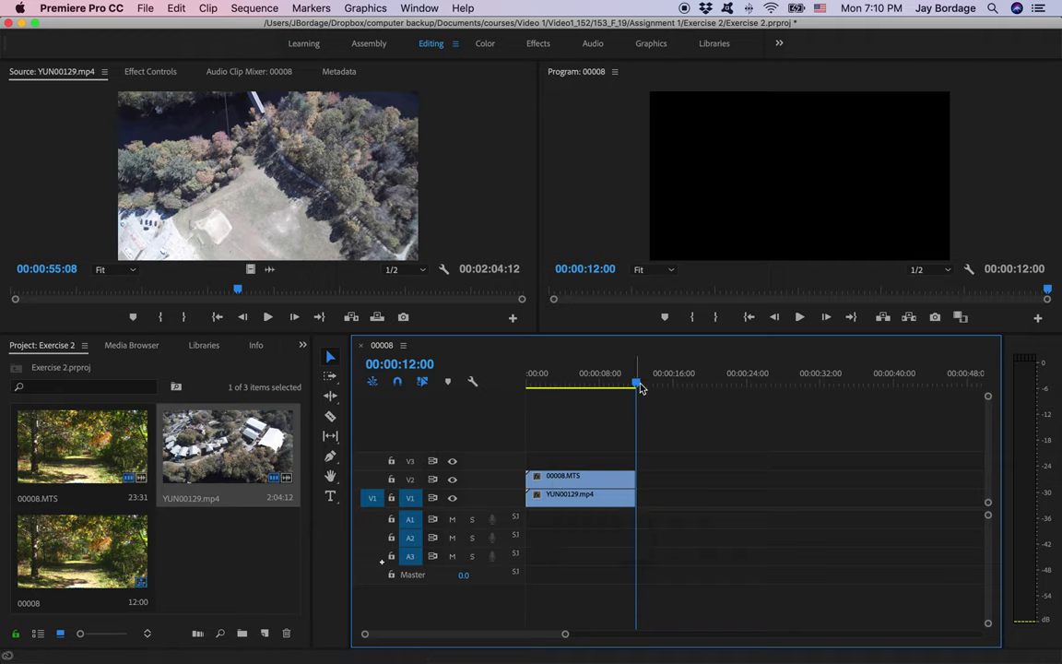
Step: Move the playhead back toward the start and make V2 tall enough to show 00008.MTS's thumbnail
left_click_drag(636, 383, 514, 391)
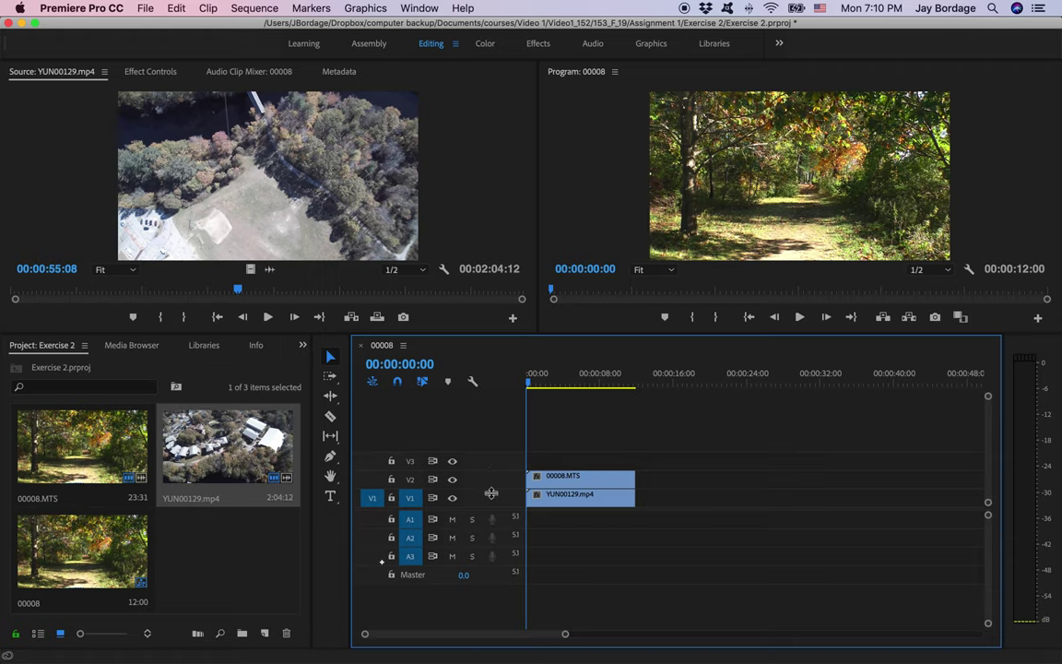
left_click_drag(492, 489, 492, 459)
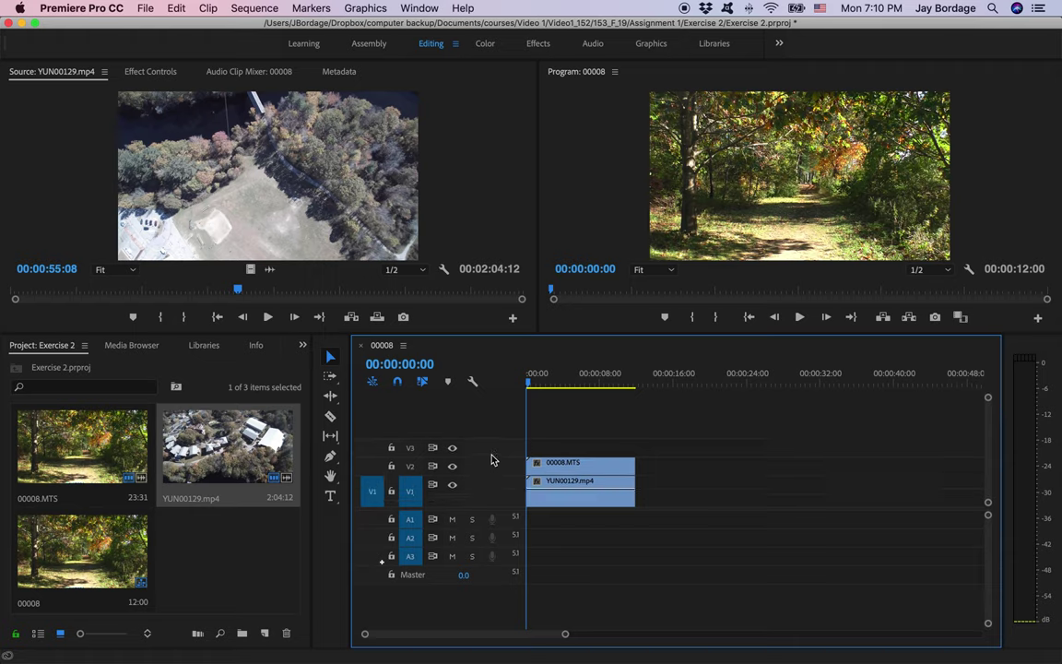
left_click_drag(493, 456, 493, 417)
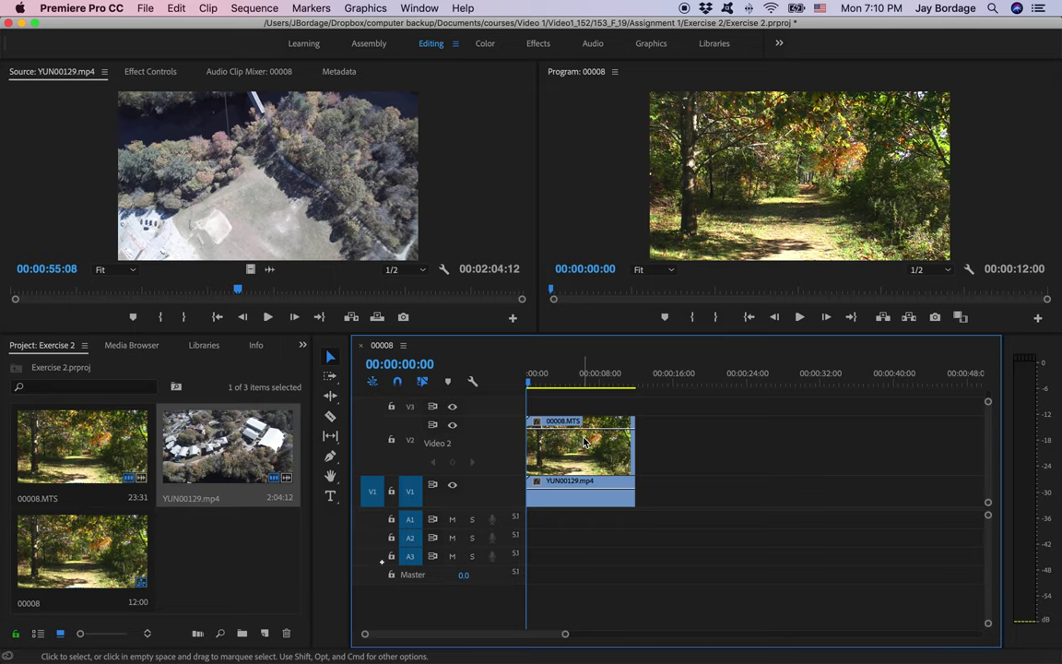
right_click(583, 442)
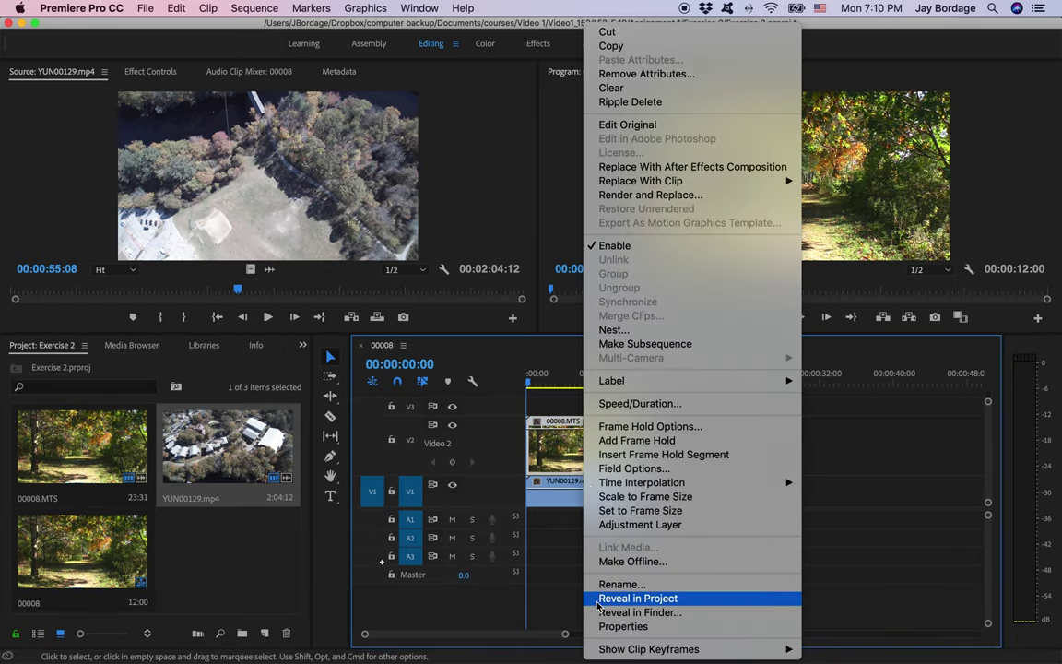
mouse_move(649, 649)
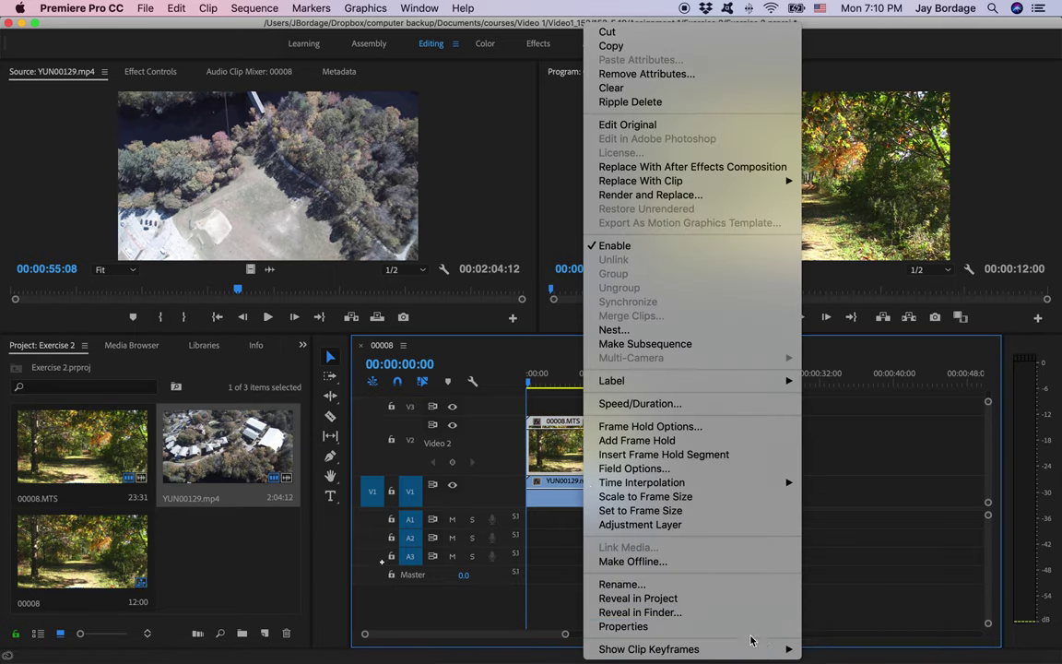
mouse_move(835, 635)
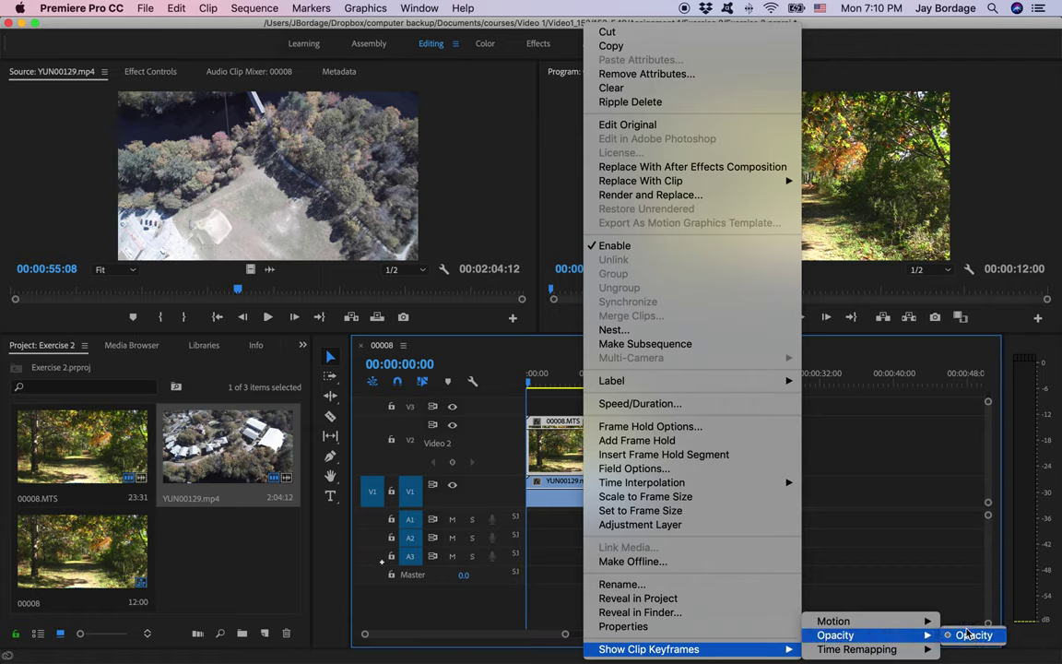
Step: Show the Opacity keyframe line on the 00008.MTS clip, then select the YUN00129.mp4 clip
left_click(933, 571)
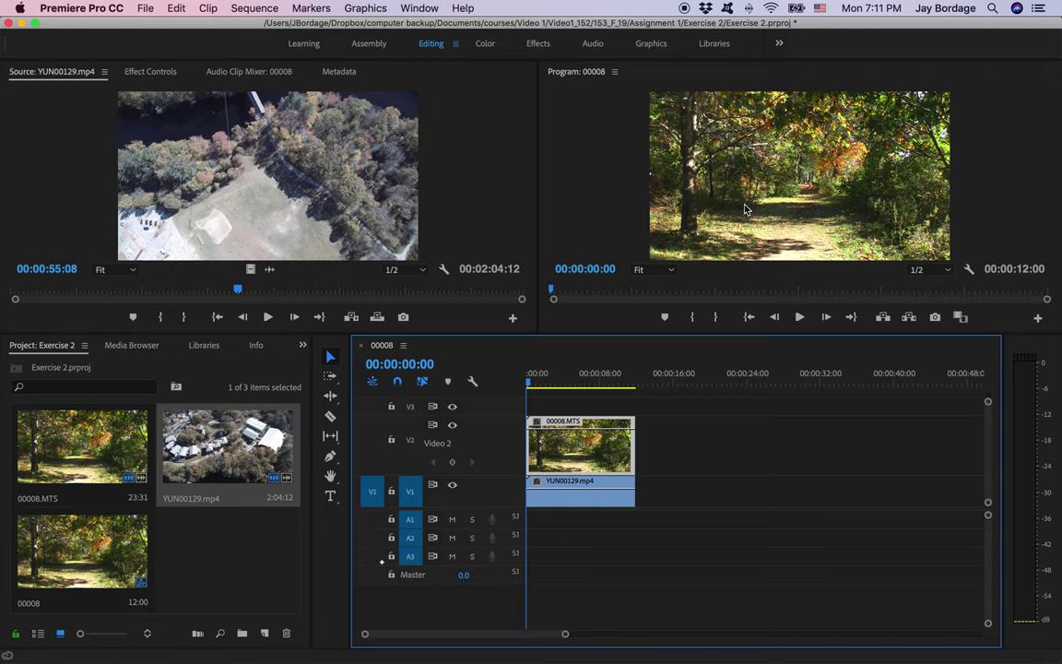
left_click(550, 500)
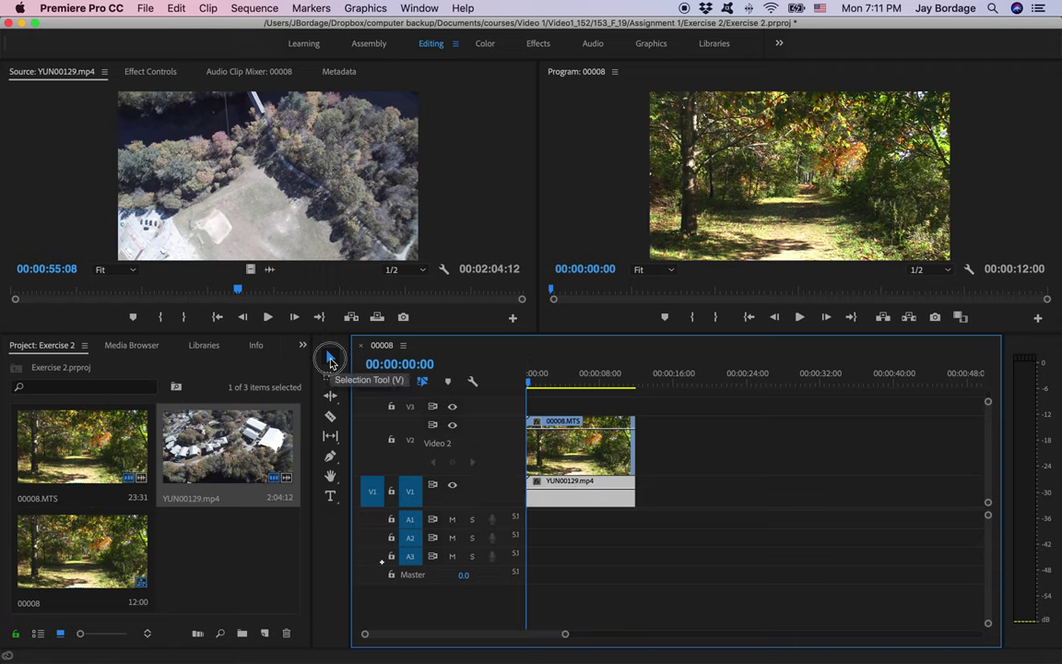
Step: Trim the start of the V1 YUN00129.mp4 clip right by about 1:41 and zoom the timeline in
left_click(329, 357)
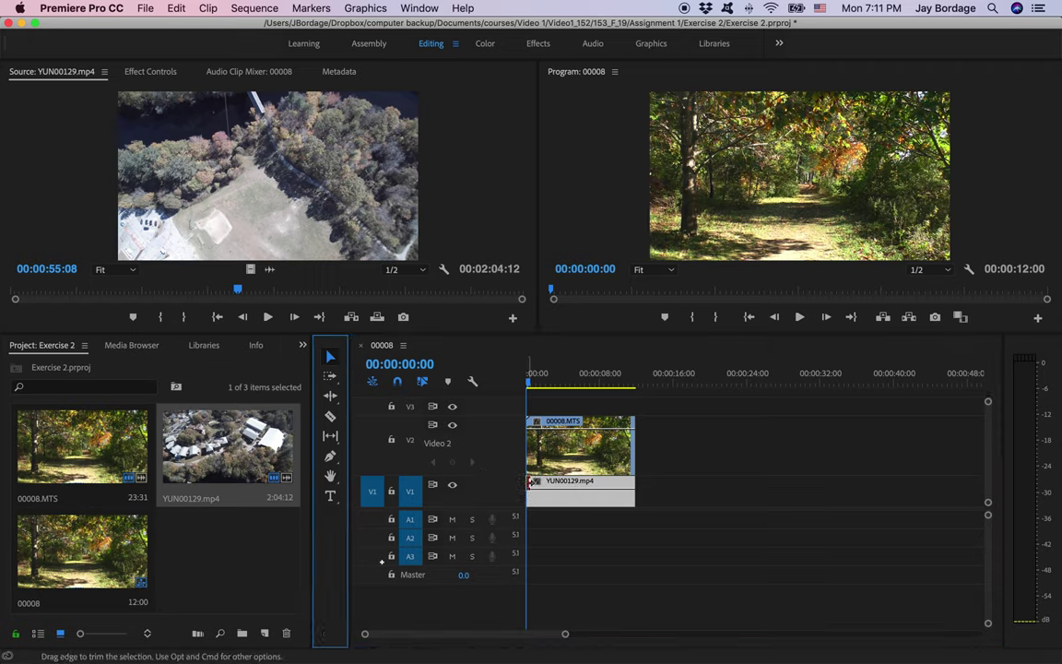
left_click_drag(526, 486, 540, 485)
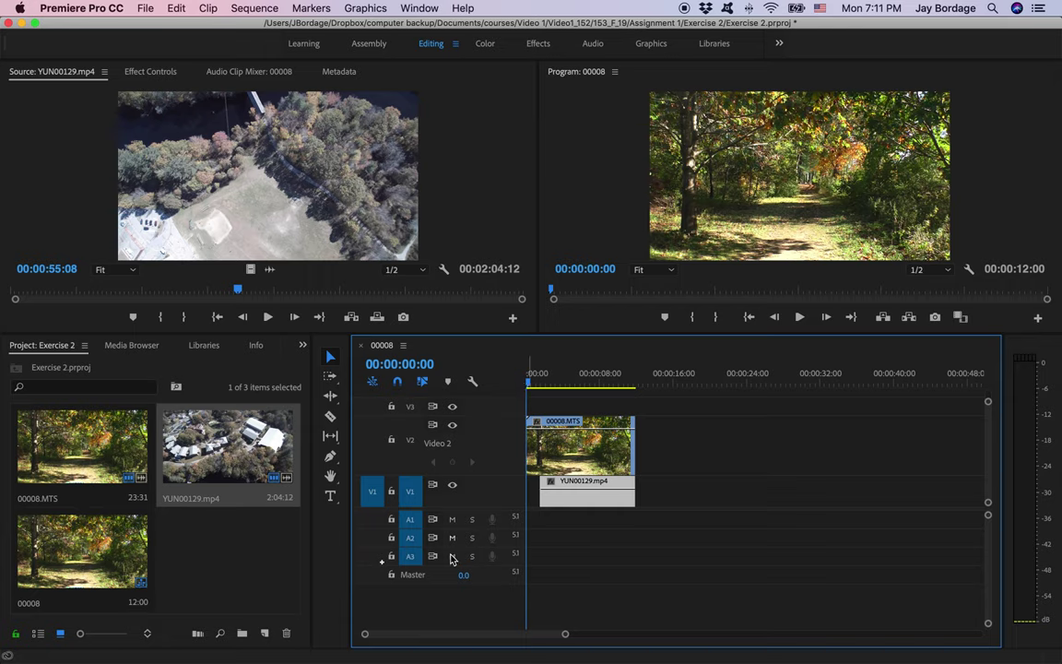
left_click_drag(566, 635, 495, 635)
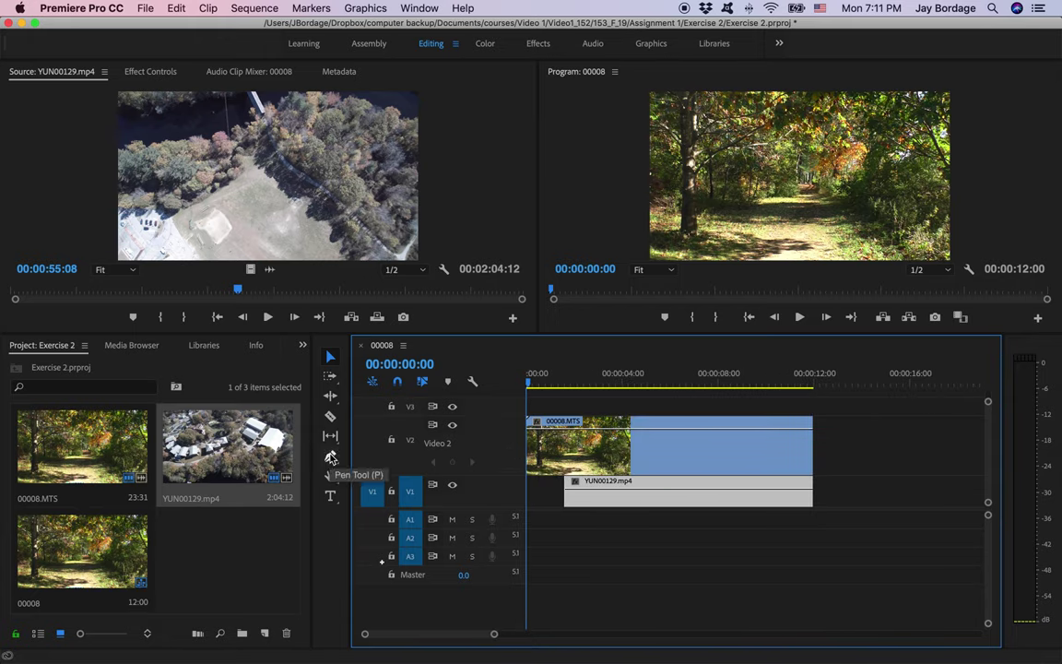
left_click(331, 458)
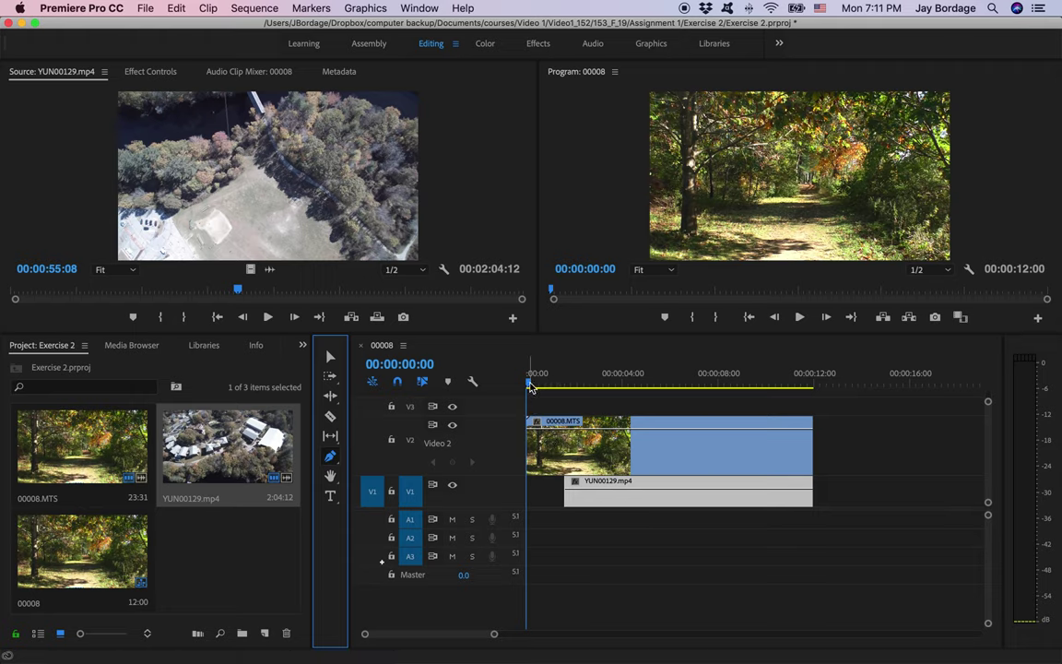
Step: Keyframe 00008.MTS opacity at 1:36, drop the start keyframe to 0, and preview the fade-in
left_click_drag(530, 385, 569, 387)
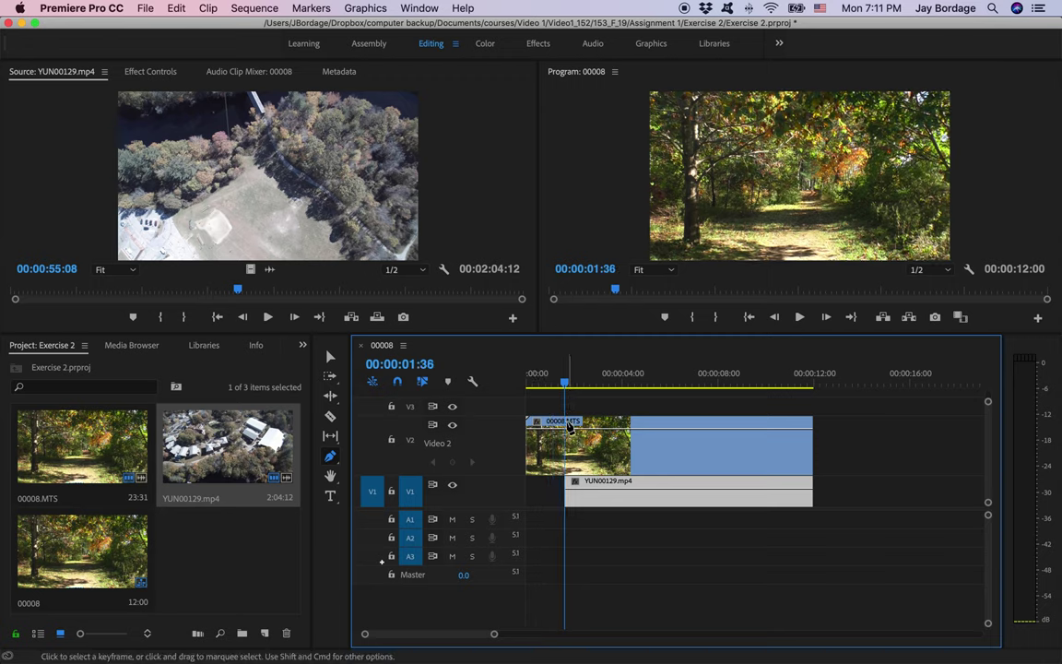
left_click(566, 431)
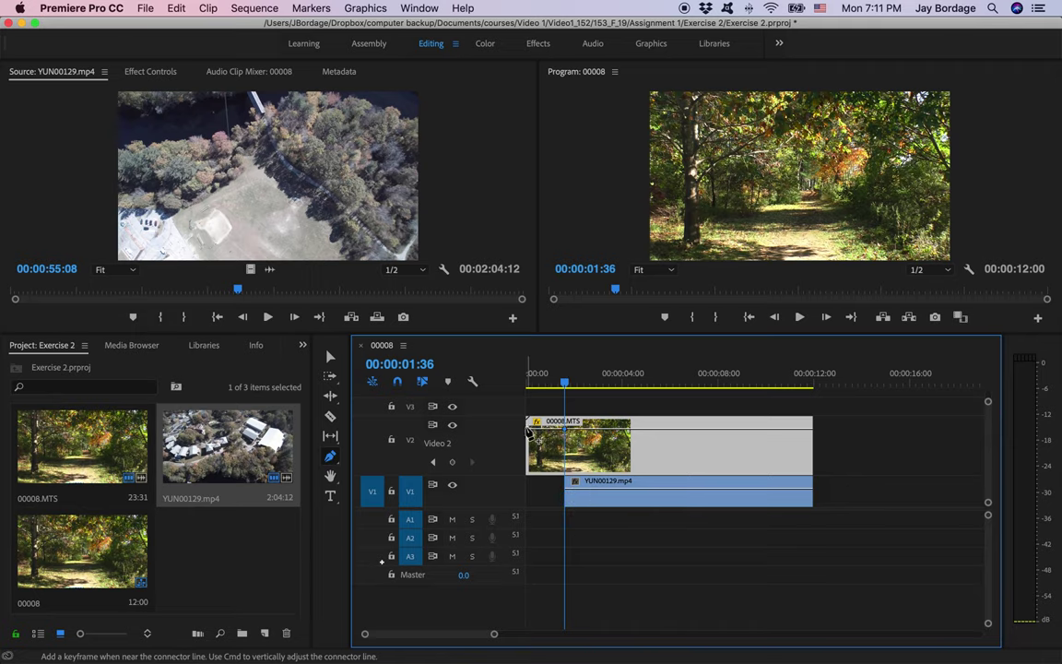
left_click_drag(530, 434, 531, 470)
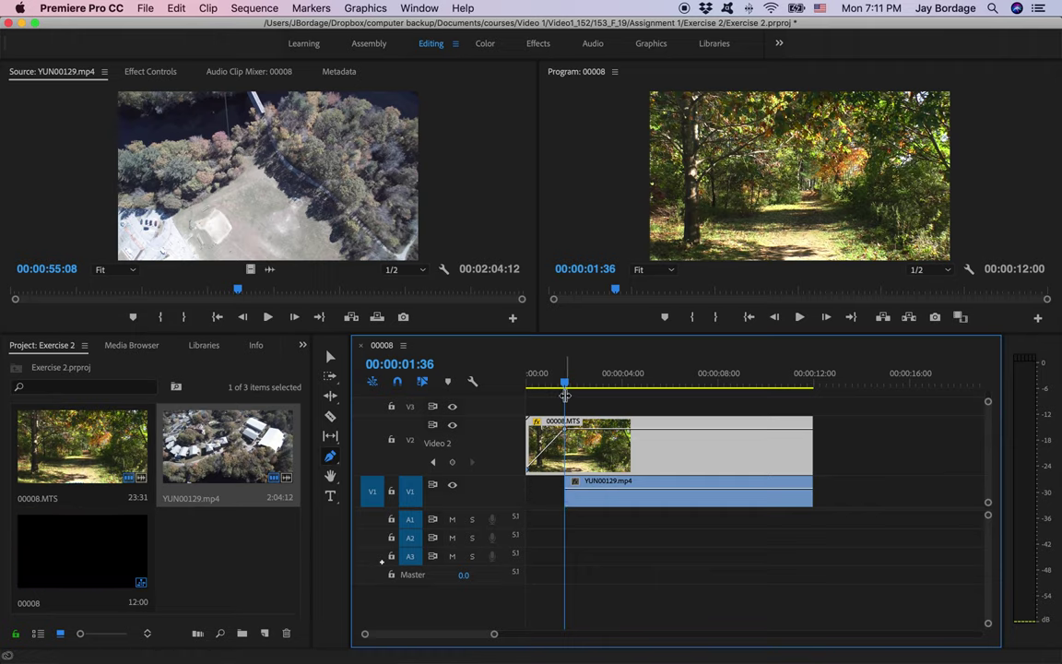
left_click_drag(565, 386, 486, 391)
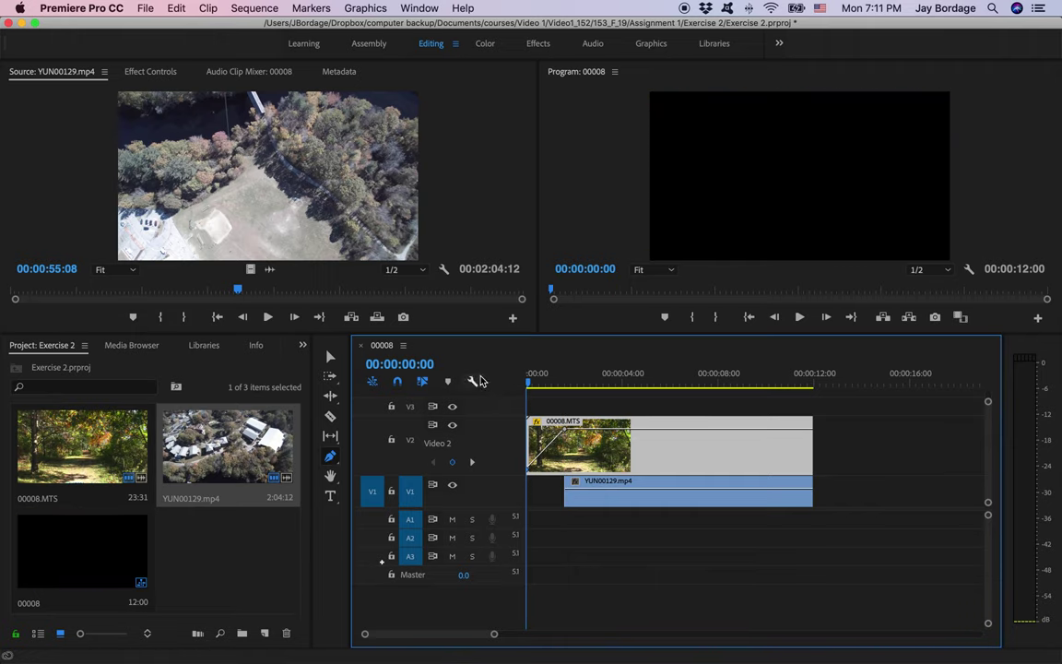
key("space")
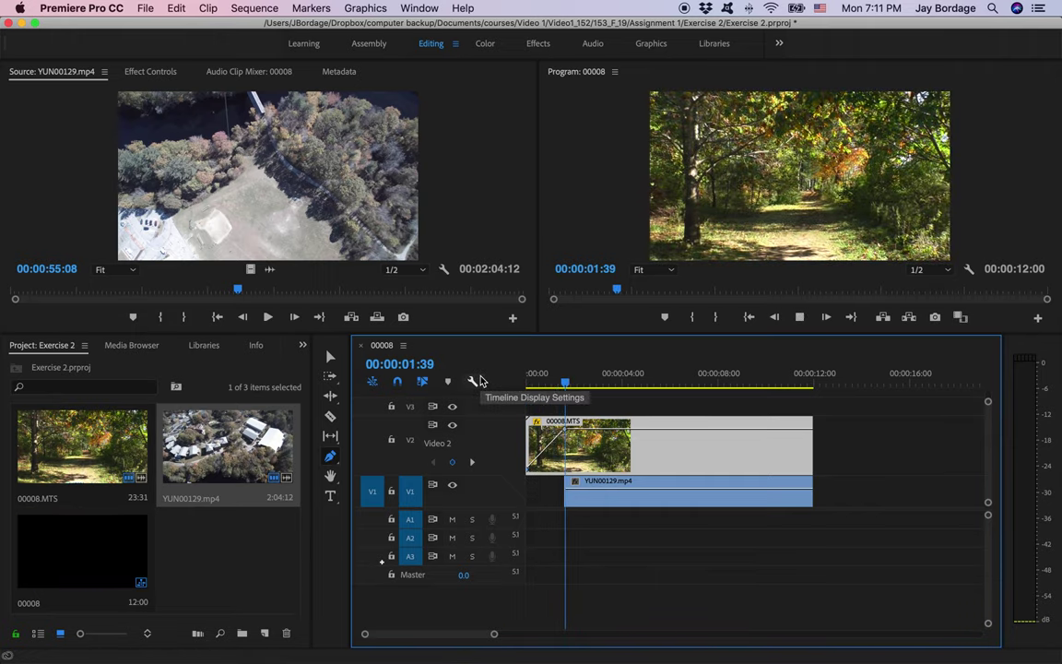
key("space")
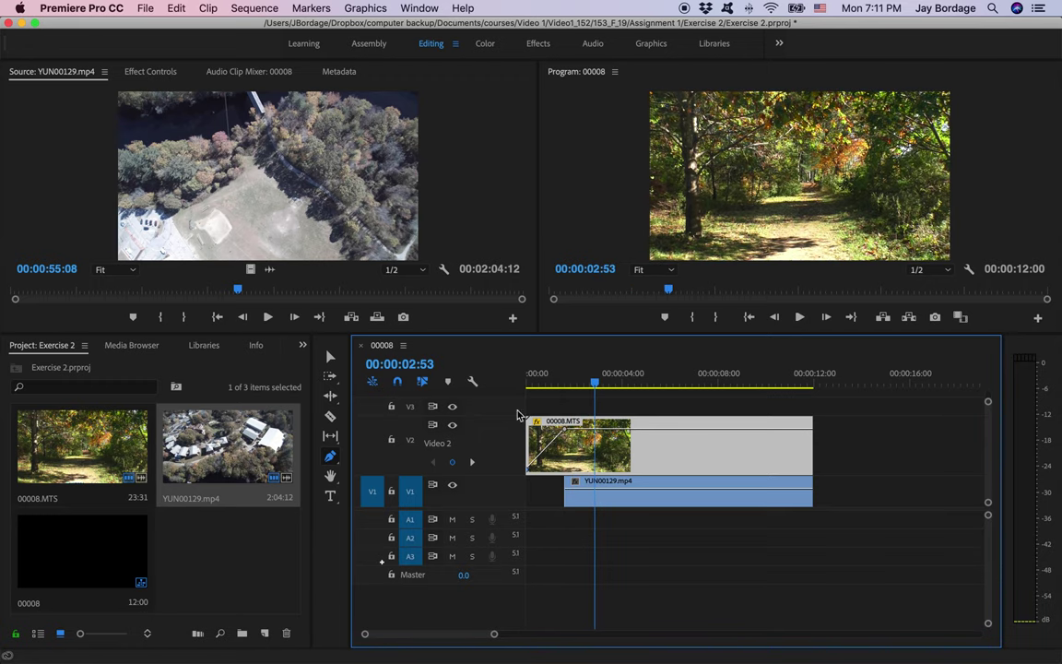
mouse_move(606, 452)
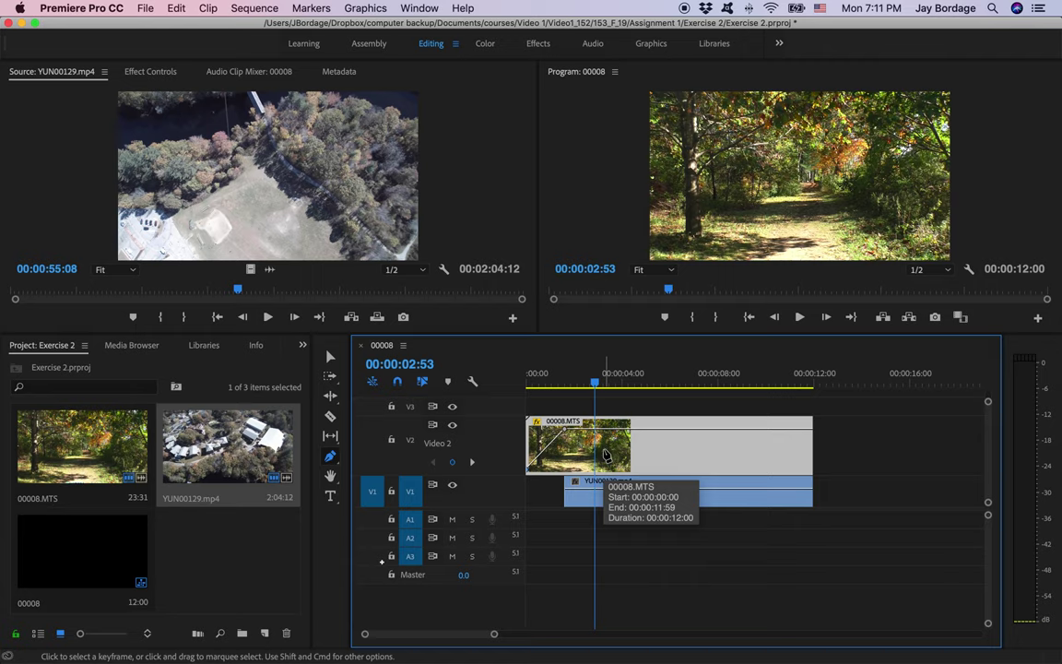
Step: Add opacity keyframes at 6:05 and 7:32 on 00008.MTS, lowering the second to about 45%
key("space")
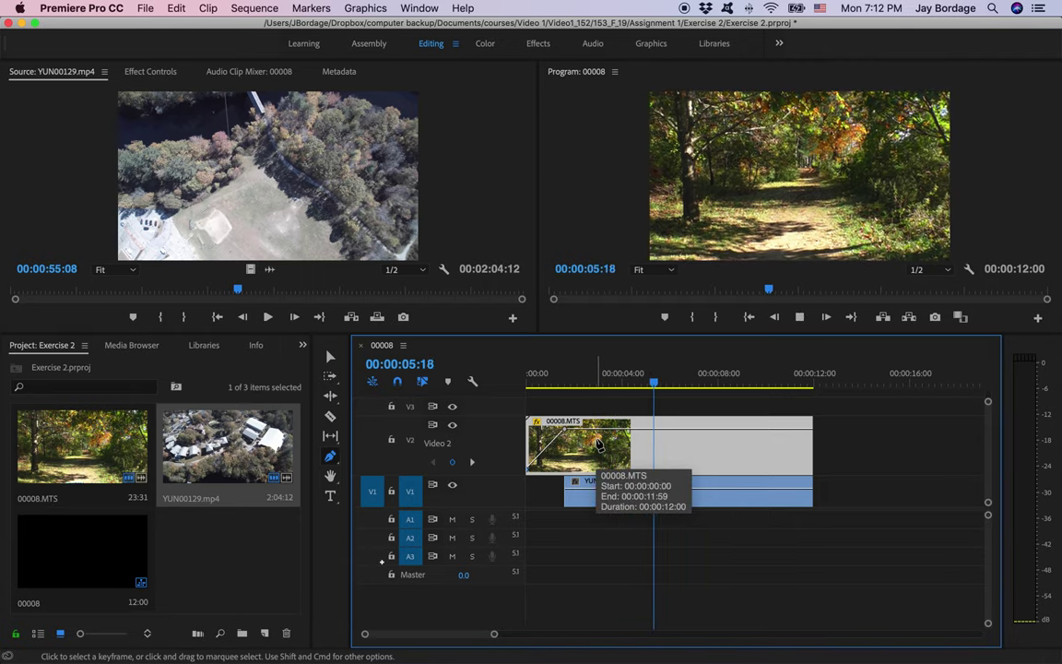
key("space")
key("space")
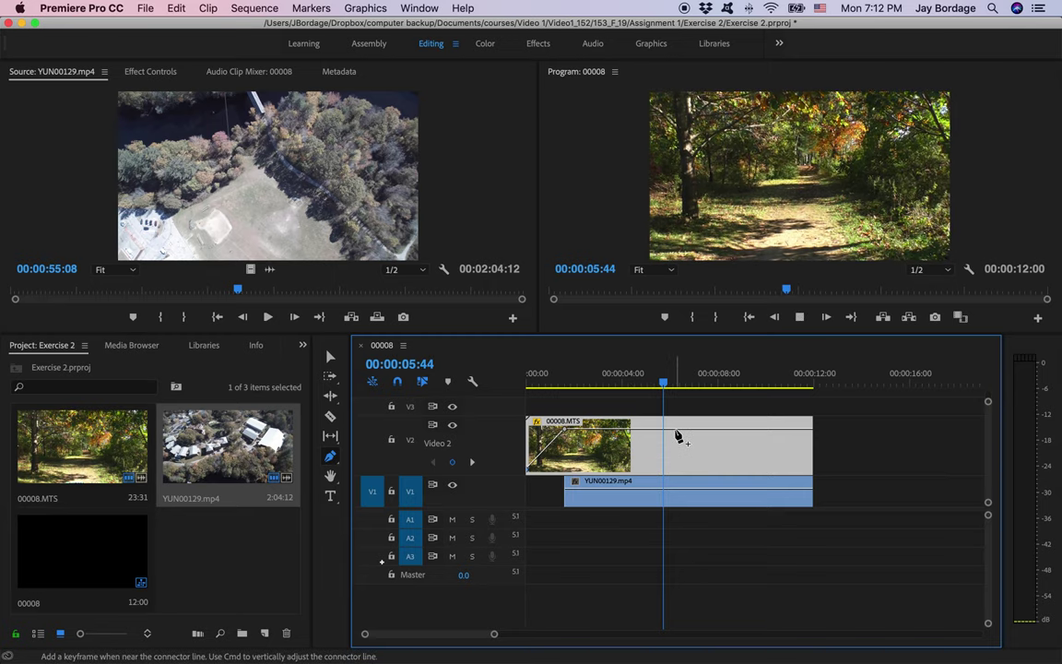
key("space")
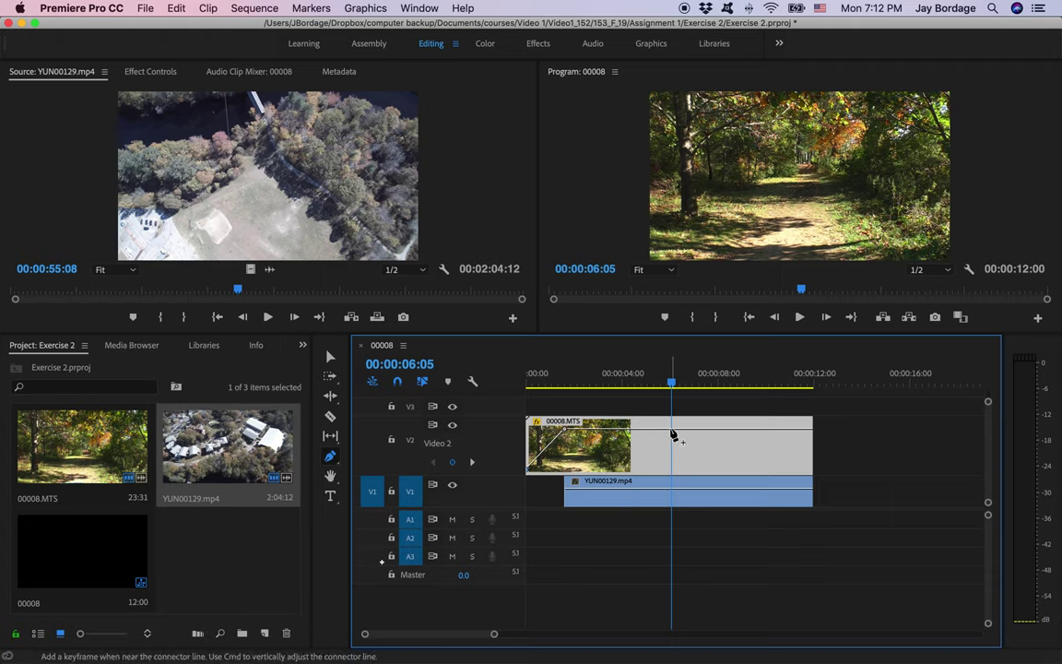
left_click(671, 429)
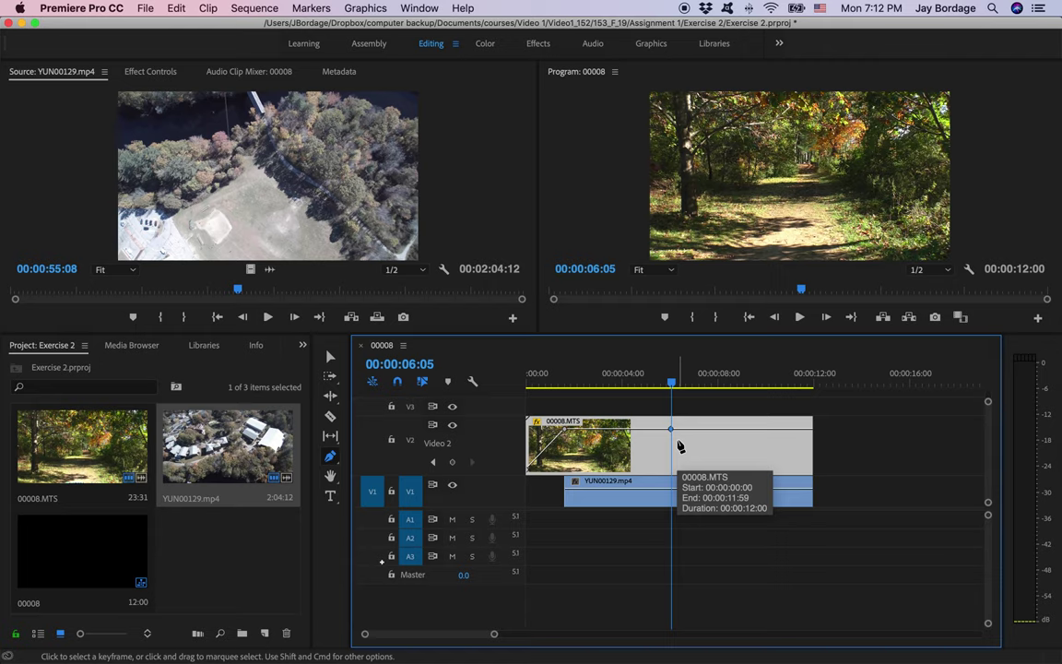
left_click_drag(673, 387, 709, 387)
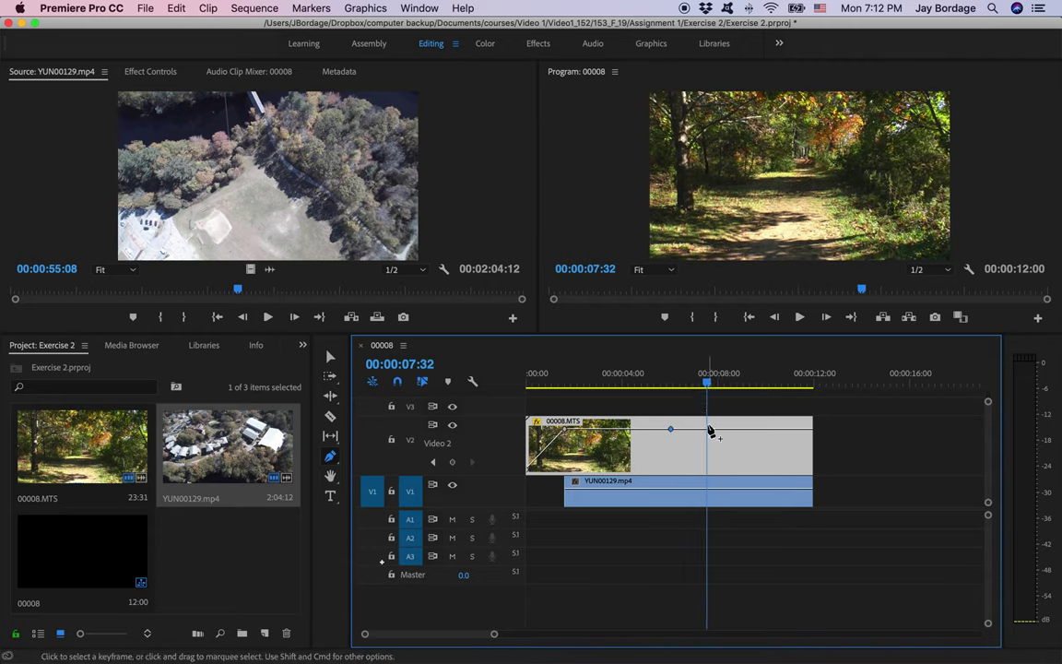
left_click_drag(706, 430, 705, 451)
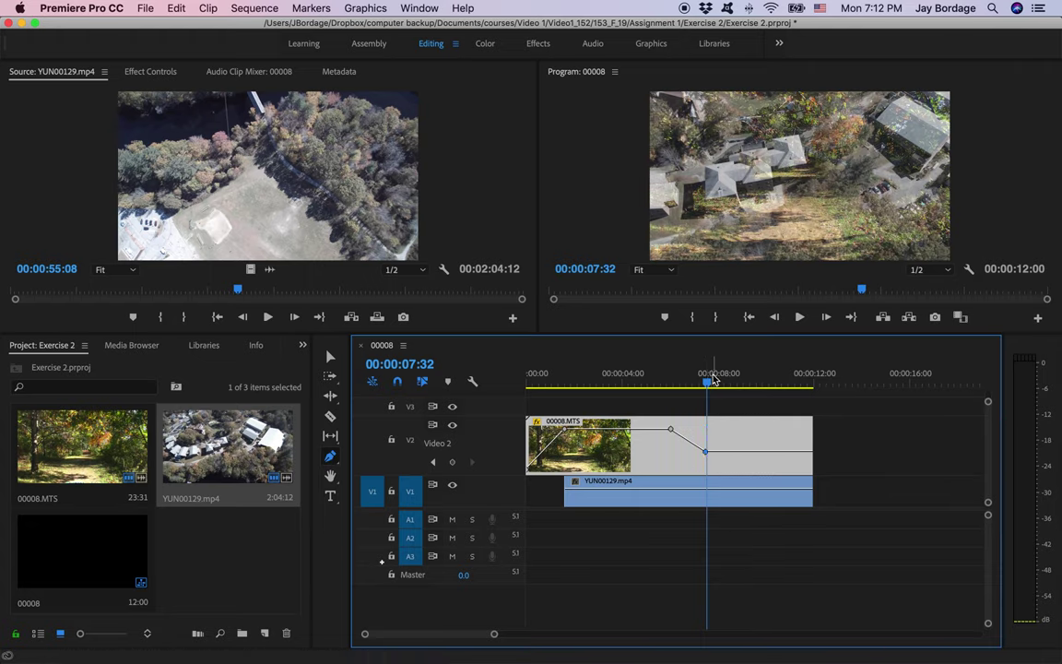
Step: Play back the cross-fade from the start and park the playhead near 10.9 seconds
left_click_drag(706, 381, 439, 372)
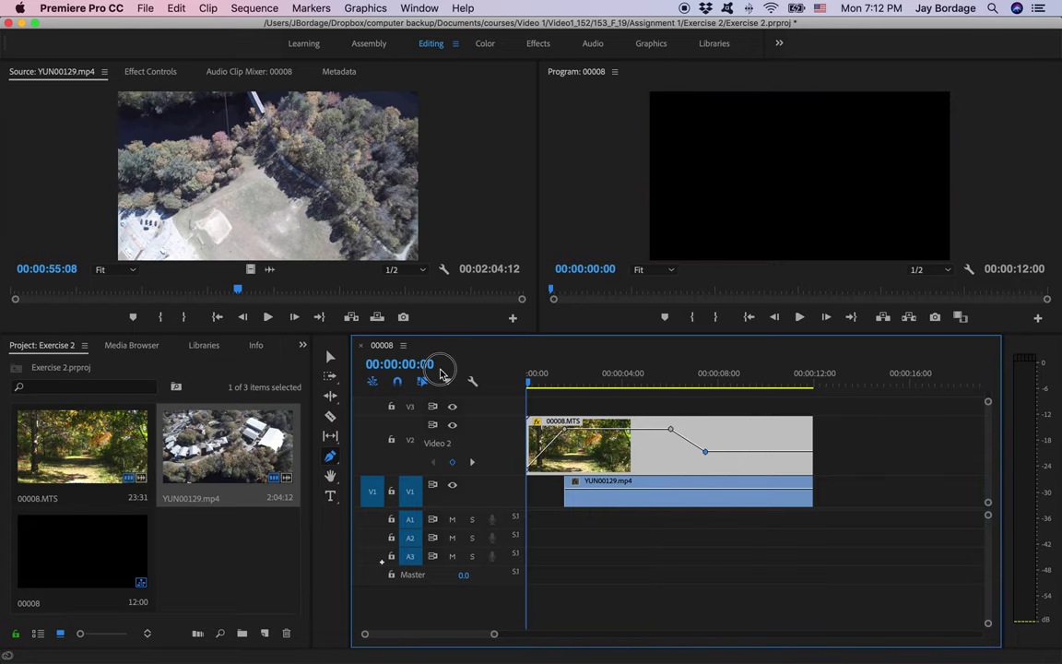
key("space")
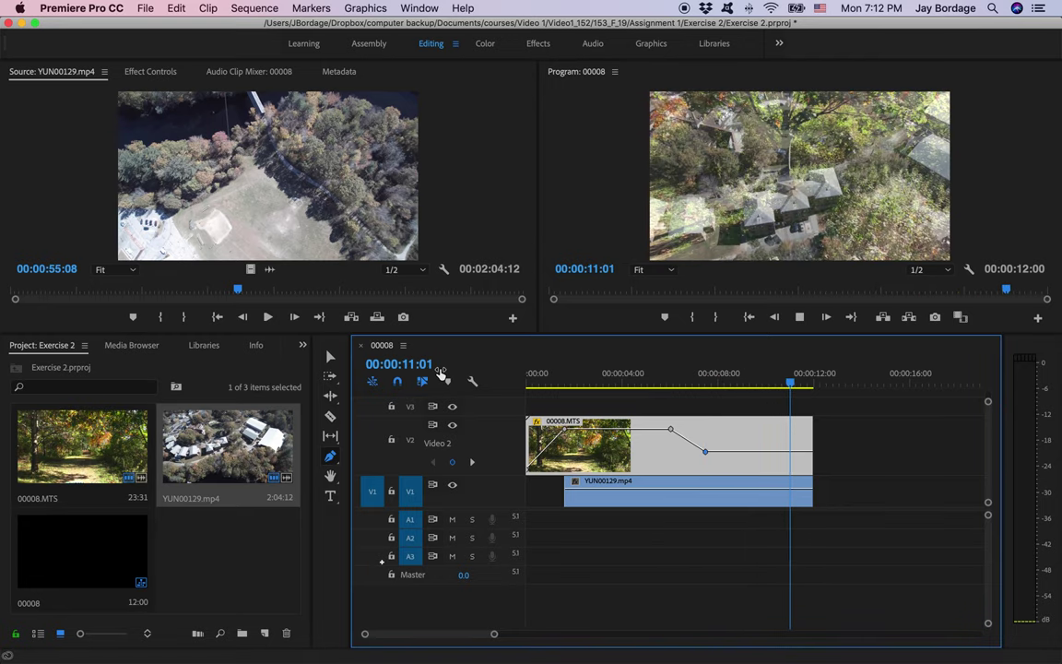
key("space")
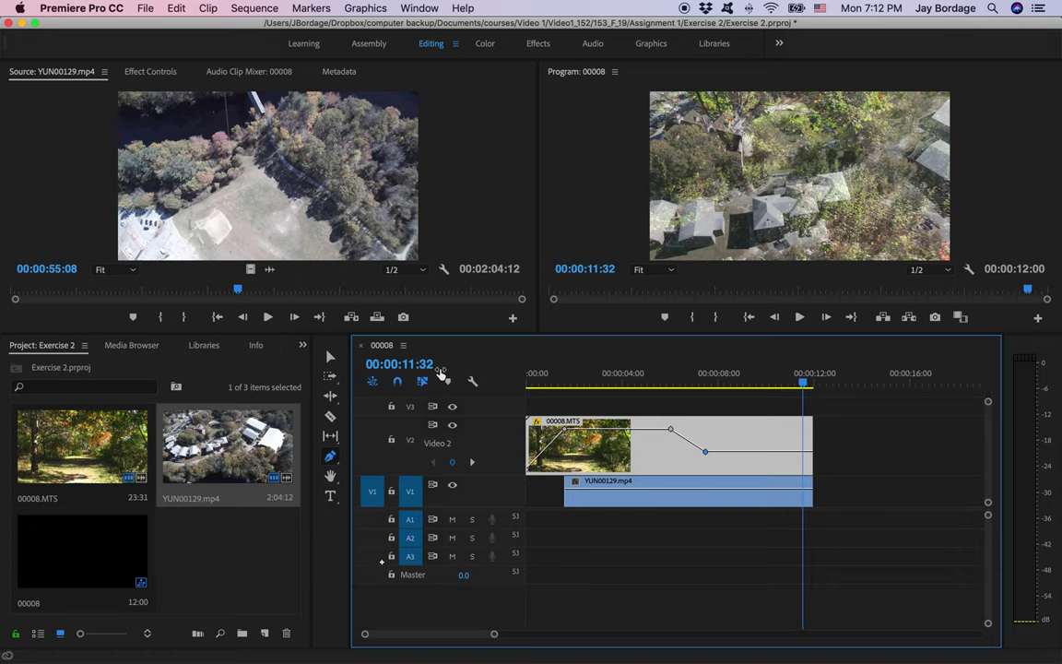
left_click(804, 386)
left_click_drag(804, 385, 790, 388)
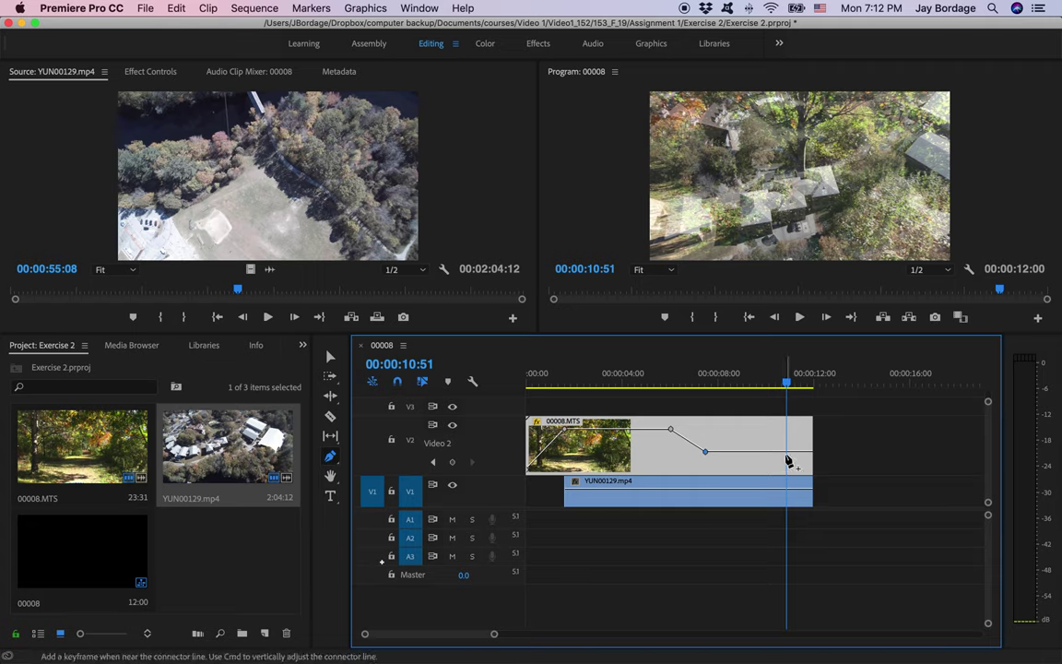
Step: Fade the 00008.MTS clip nearly out with keyframes from about 10.9 seconds to the clip end
left_click(786, 452)
left_click(787, 383)
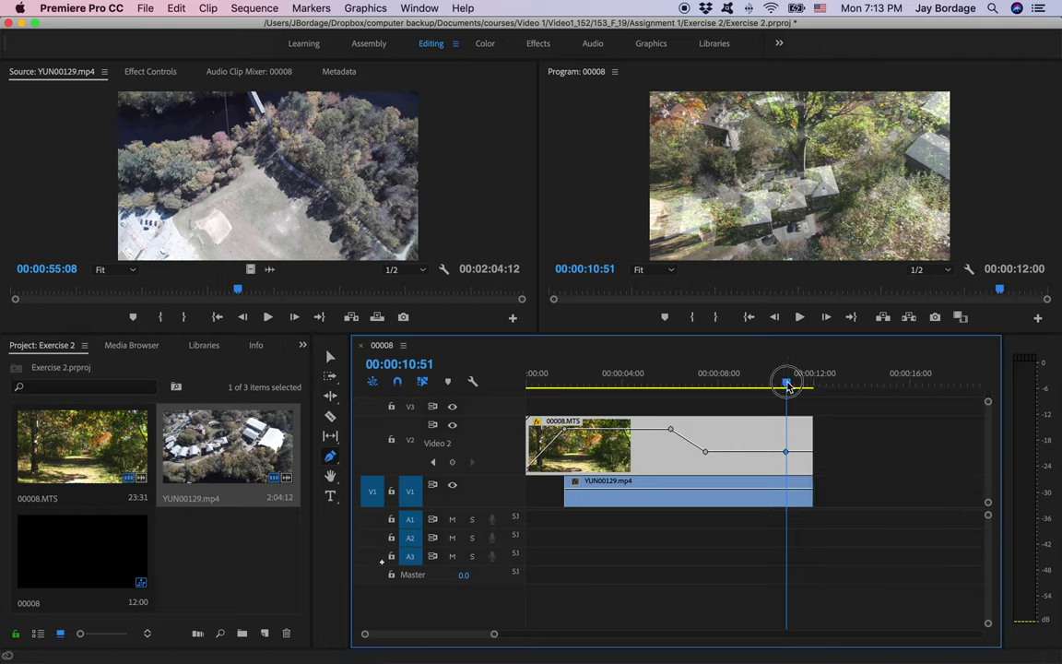
left_click_drag(787, 383, 813, 388)
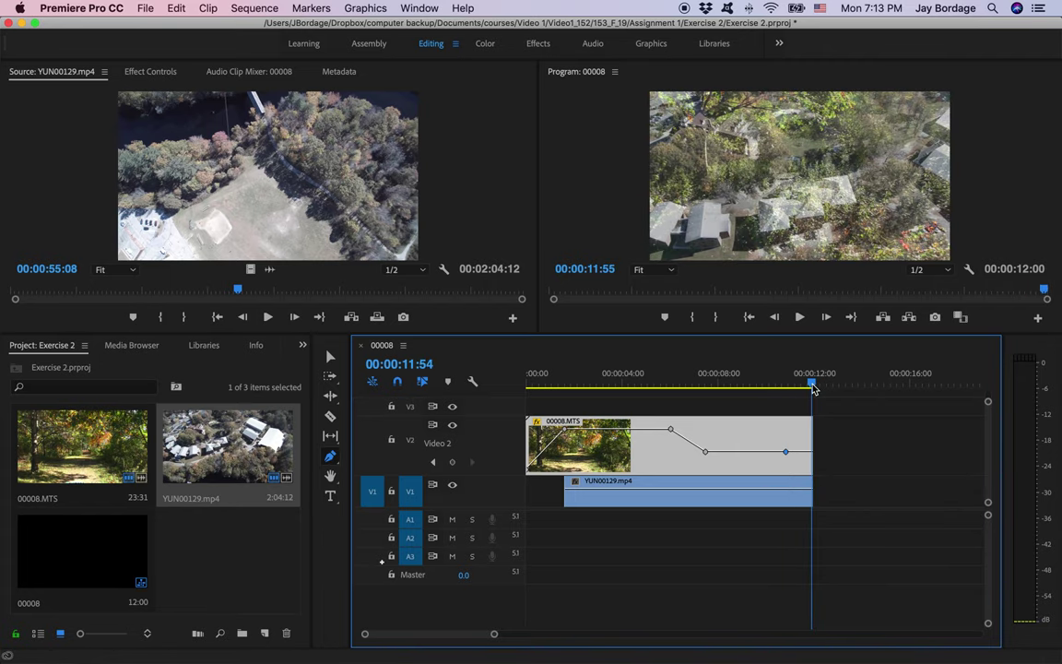
left_click_drag(811, 451, 808, 469)
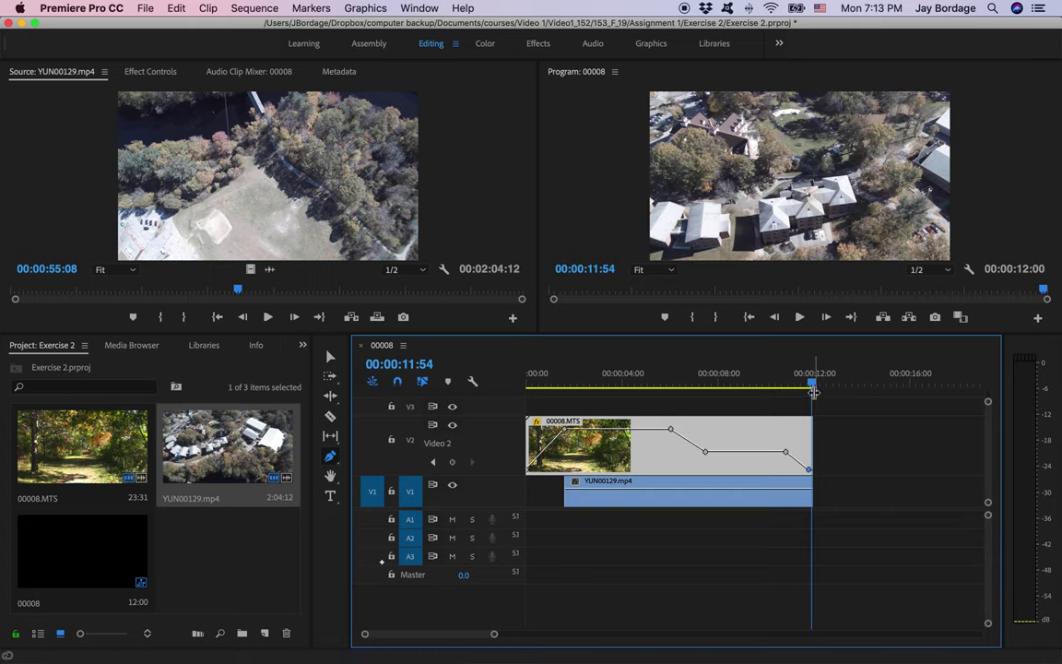
left_click_drag(814, 388, 790, 392)
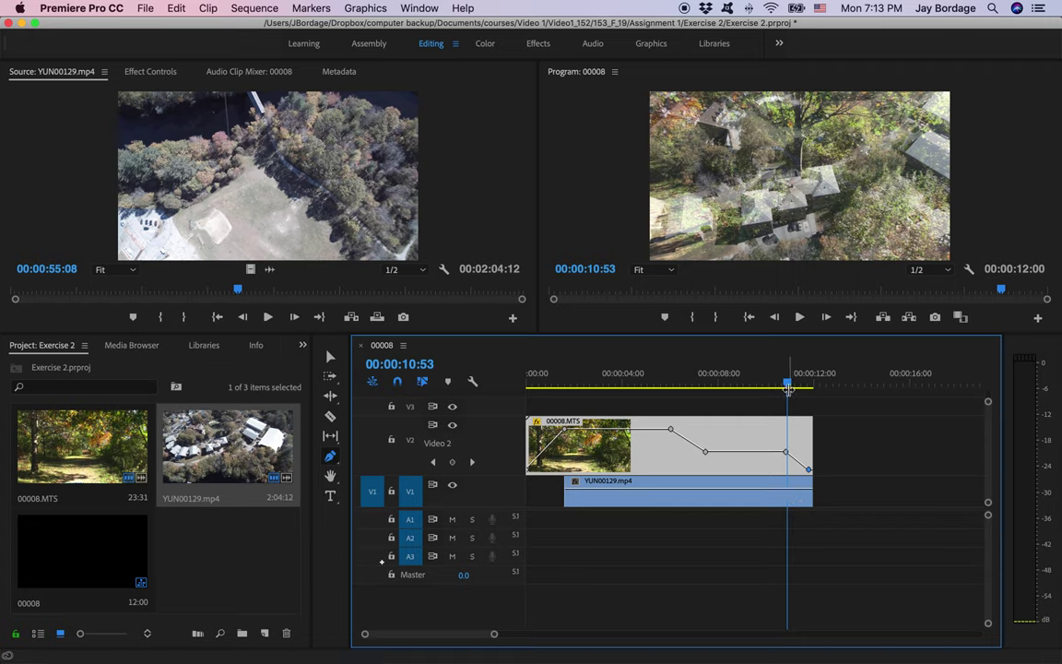
Step: Keyframe the YUN00129.mp4 clip's end down to fade it out, then preview both fades
left_click(788, 383)
left_click(787, 384)
left_click_drag(788, 383, 785, 383)
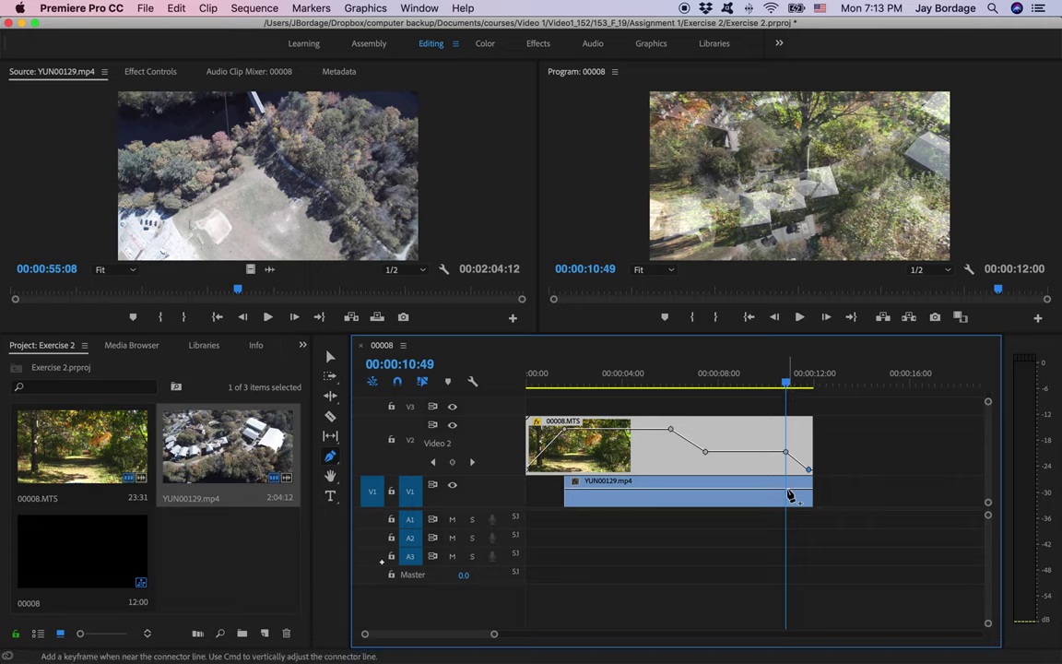
left_click(786, 491)
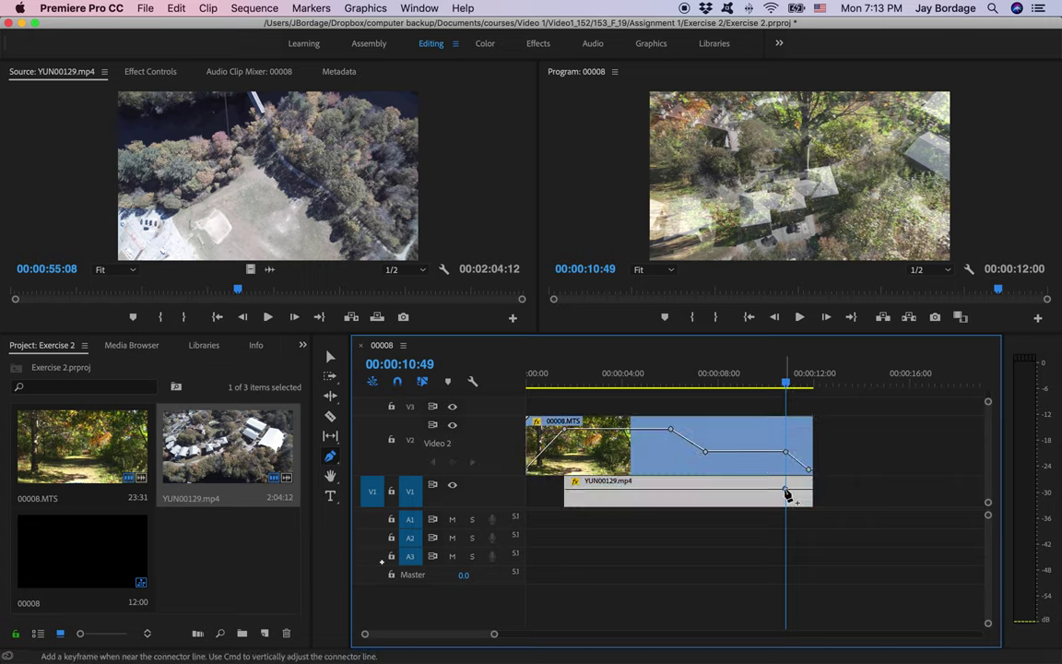
left_click_drag(810, 491, 810, 504)
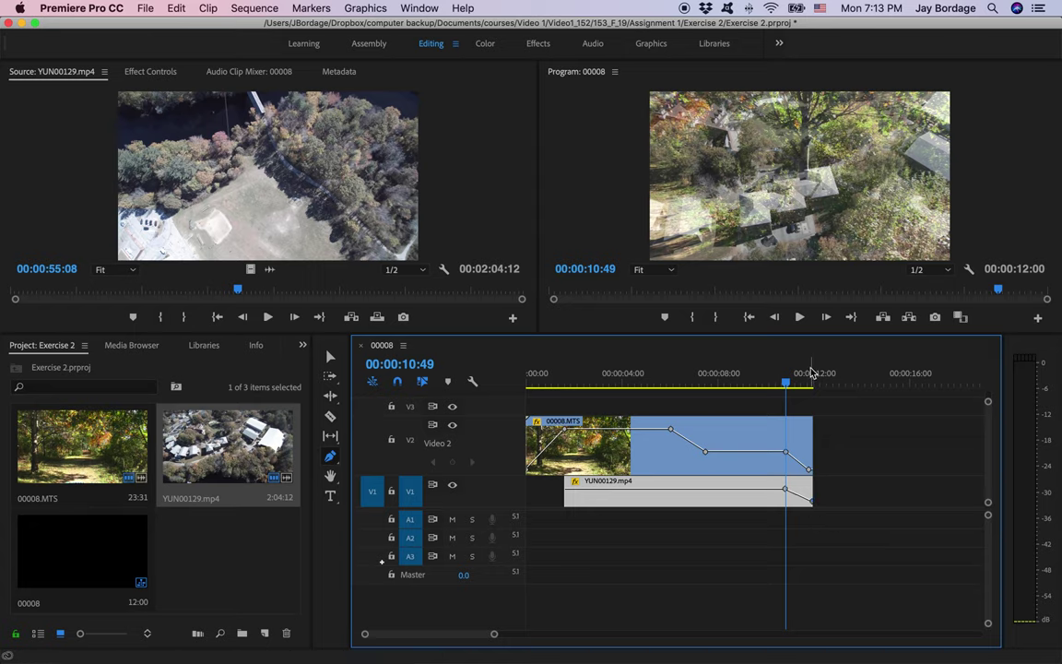
left_click_drag(785, 380, 628, 380)
key("space")
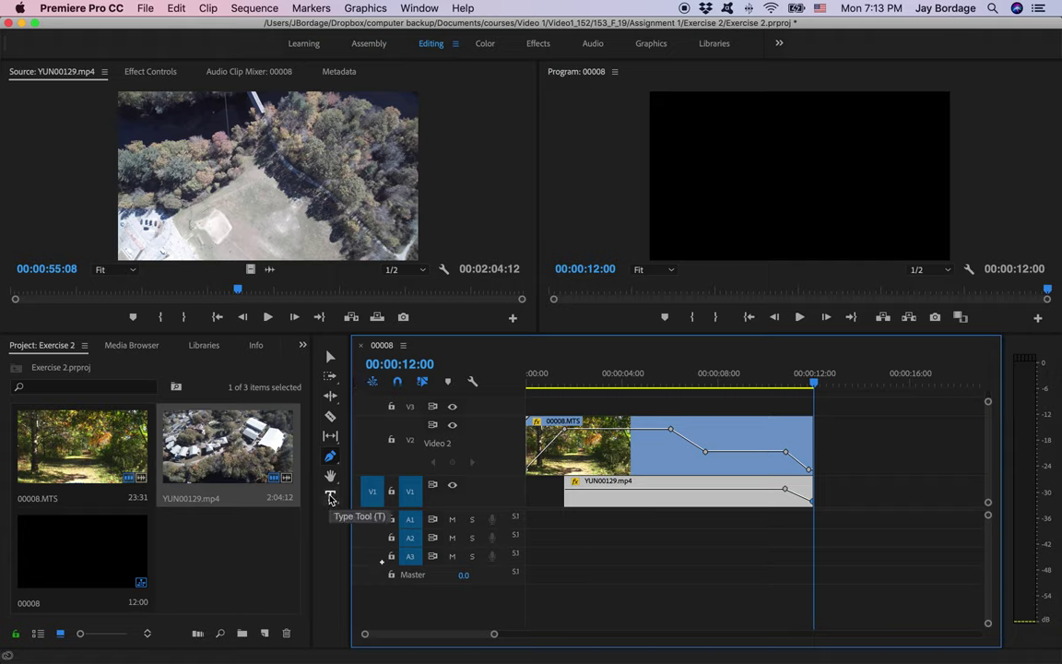
Step: Create a 'The End' text title in the Program monitor after the two clips
left_click(331, 498)
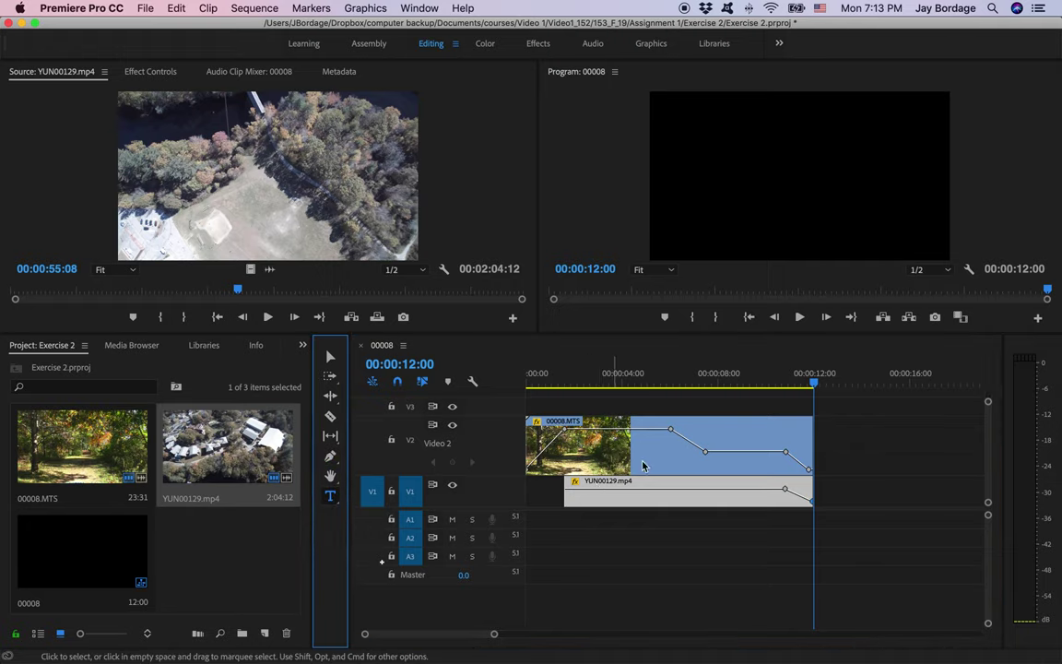
left_click(761, 169)
left_click(763, 180)
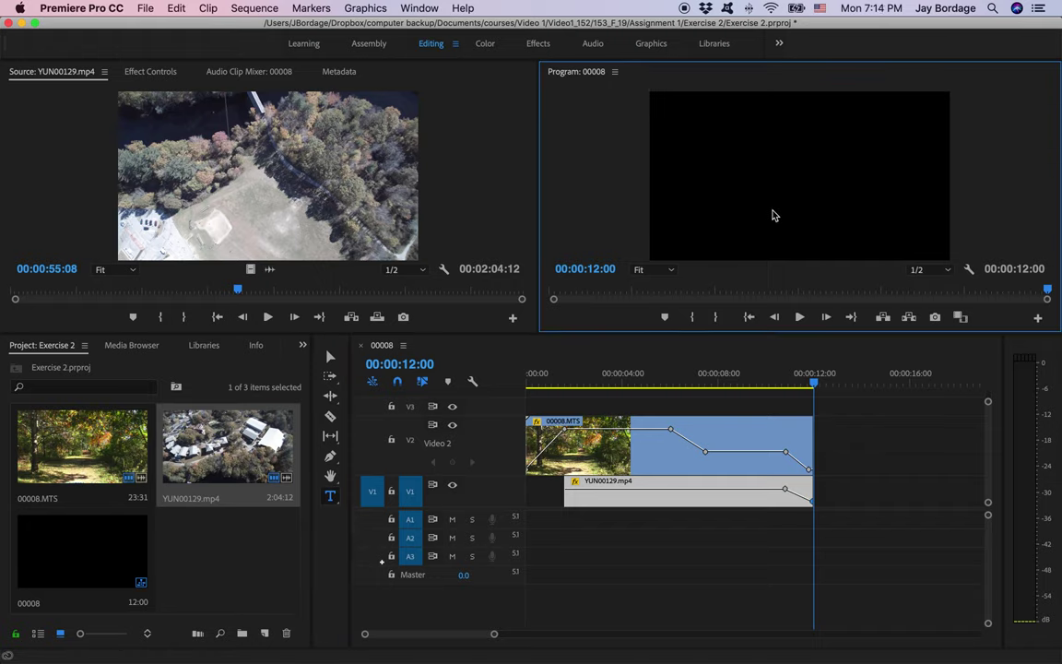
left_click(777, 189)
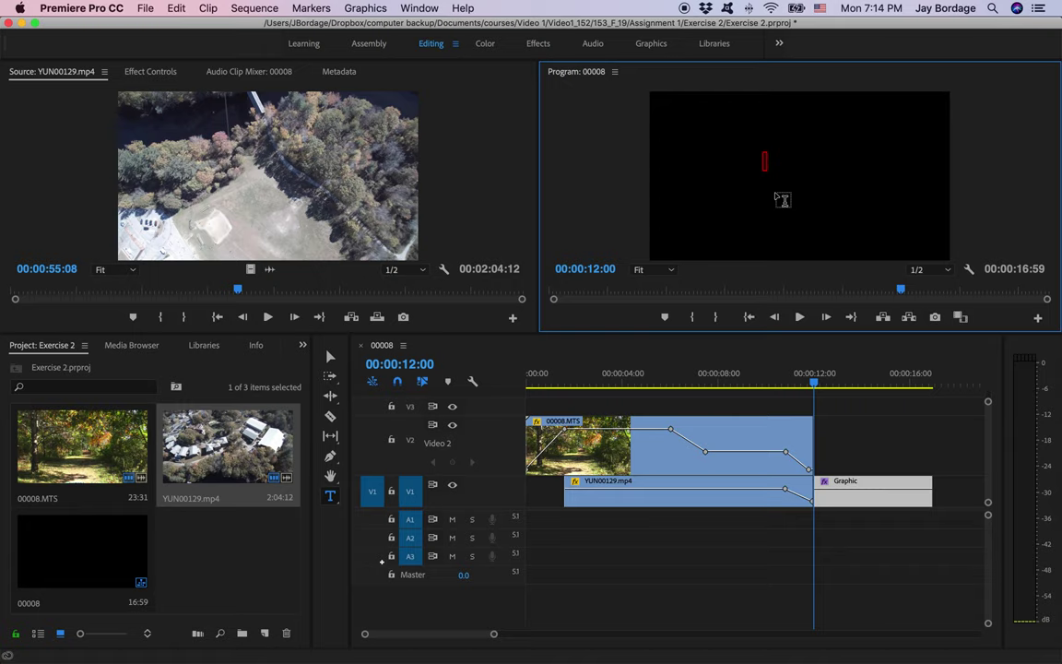
type("The En")
type("d")
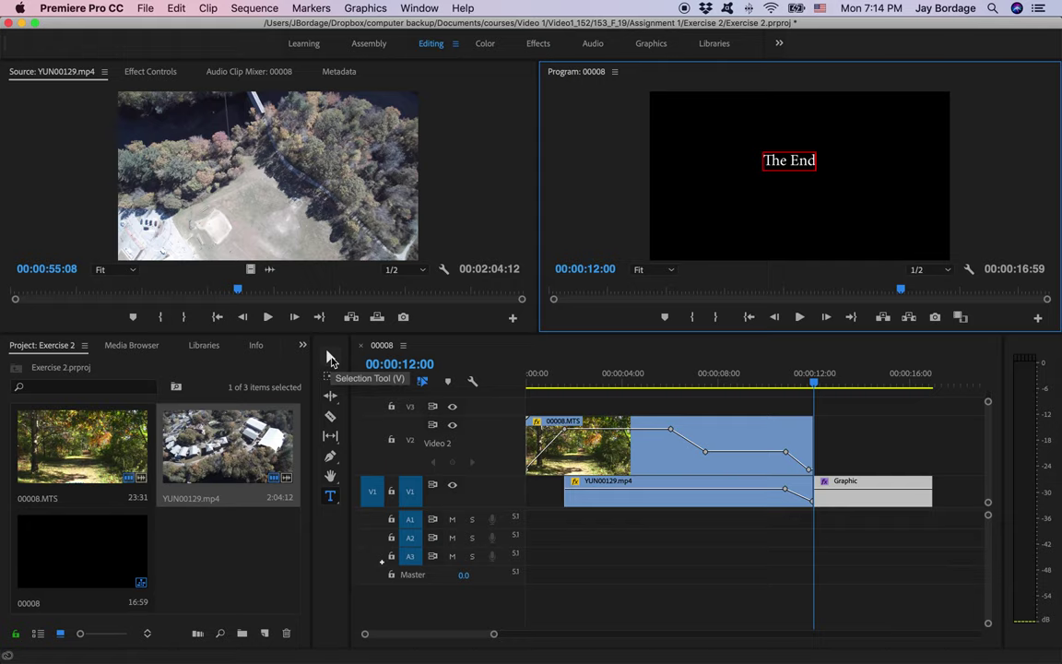
Step: Enlarge the 'The End' title and centre it in the frame
left_click(330, 357)
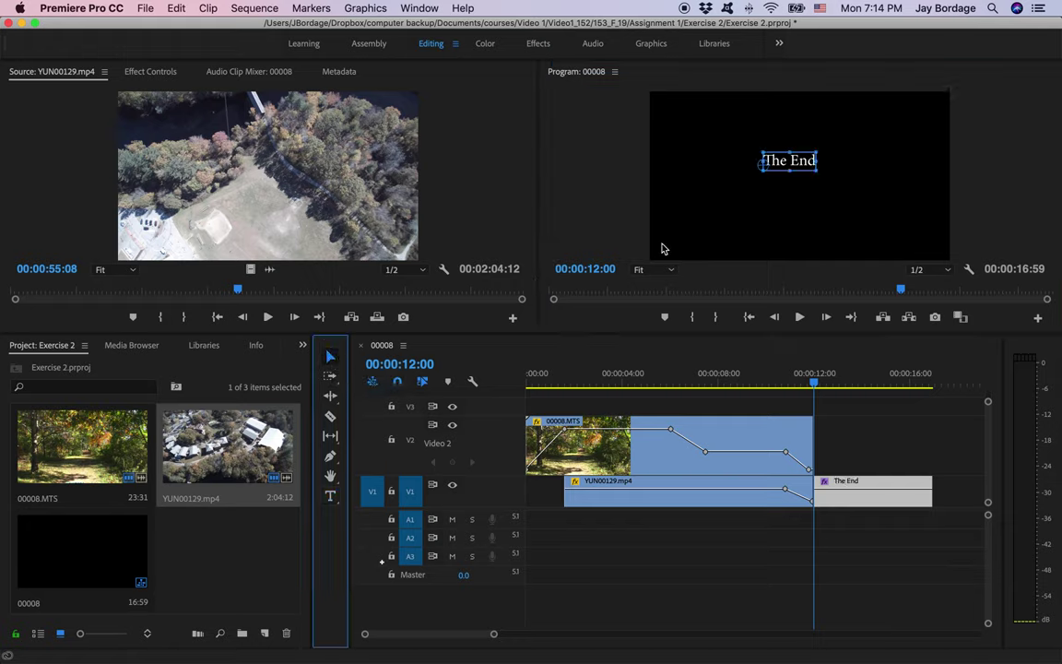
left_click_drag(802, 173, 846, 197)
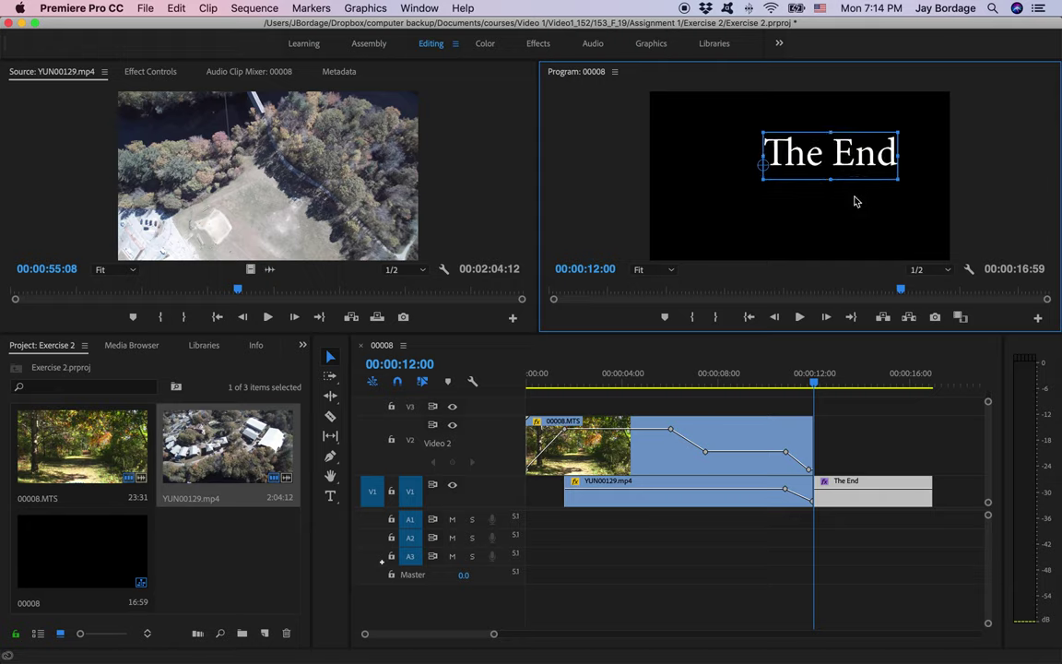
left_click_drag(846, 156, 813, 181)
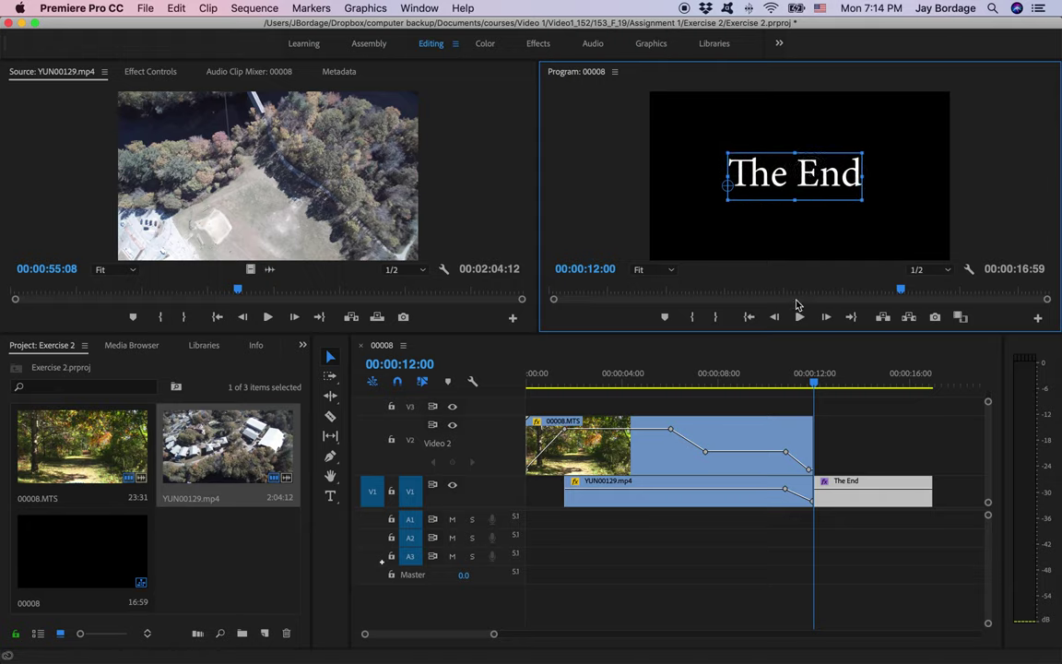
left_click(815, 383)
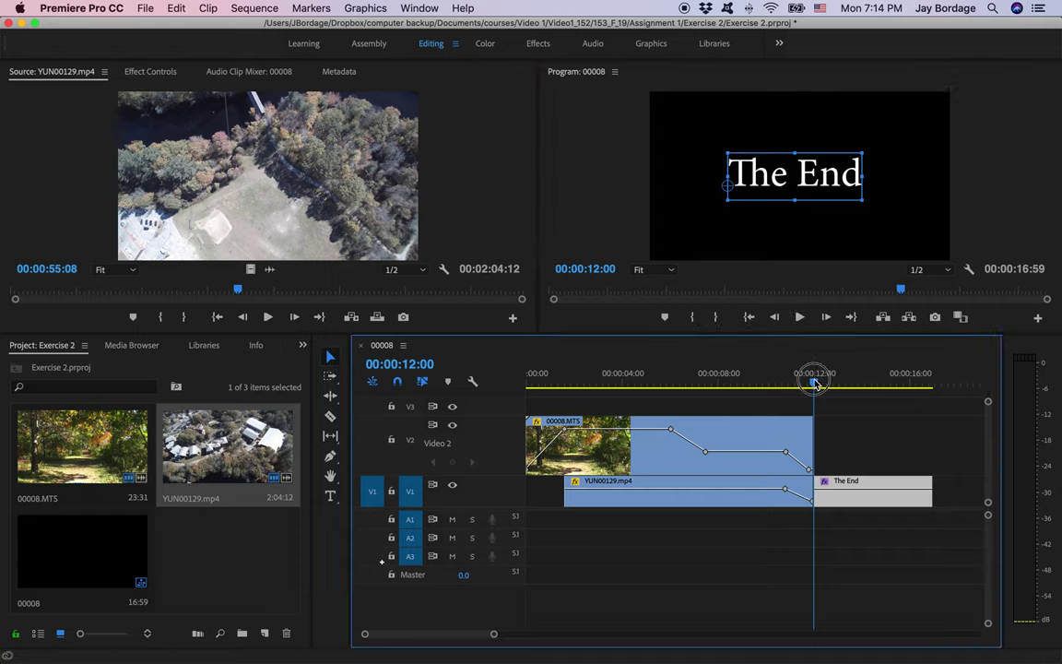
left_click_drag(815, 383, 843, 381)
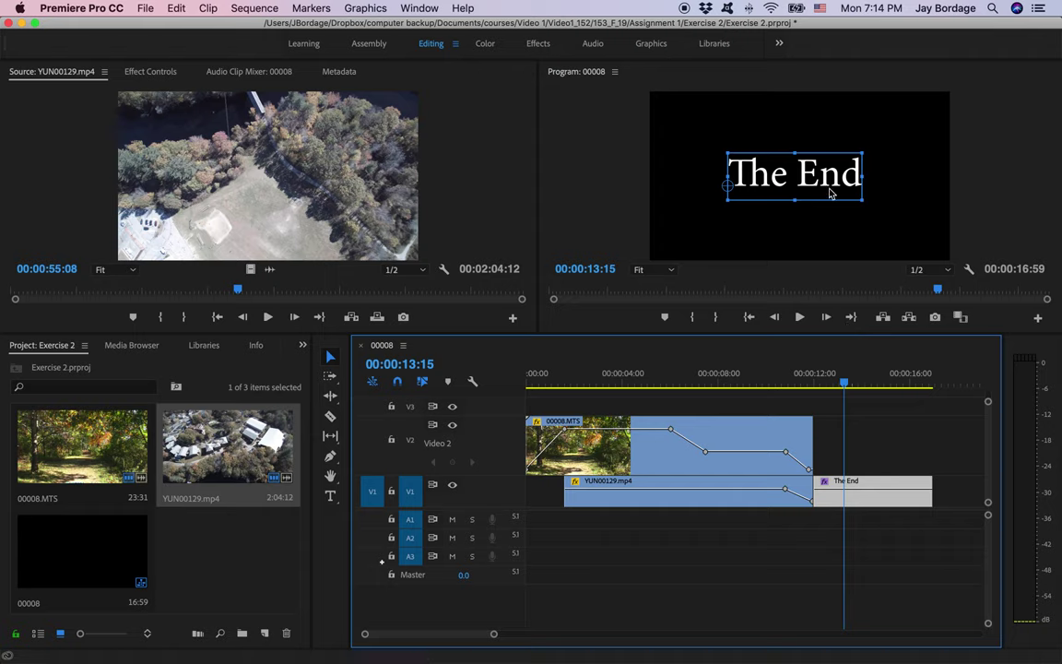
left_click_drag(829, 194, 836, 189)
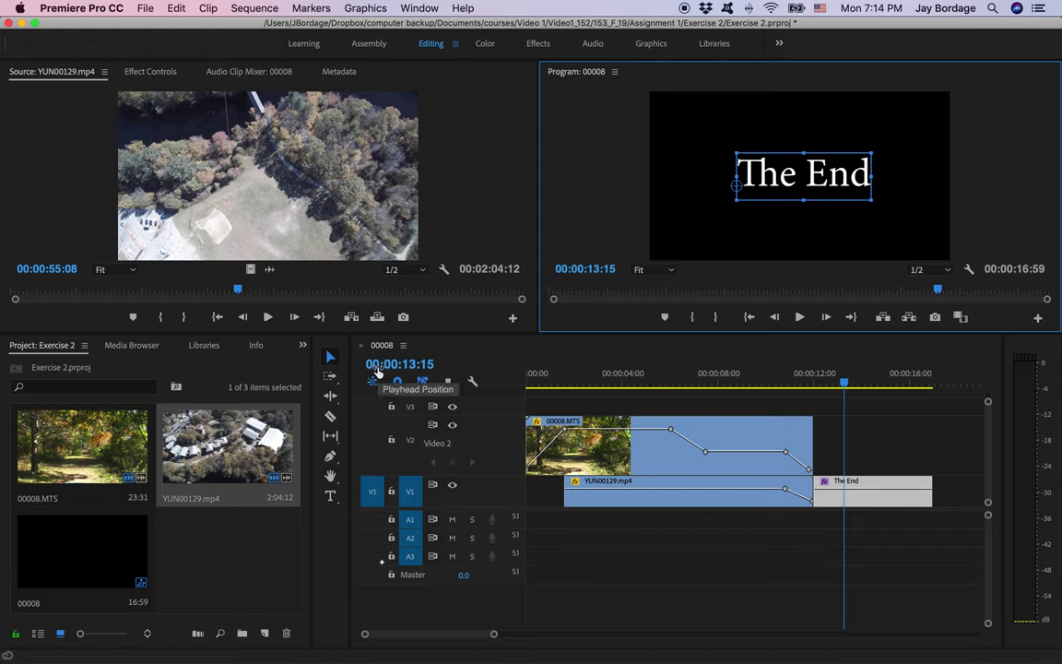
left_click(331, 455)
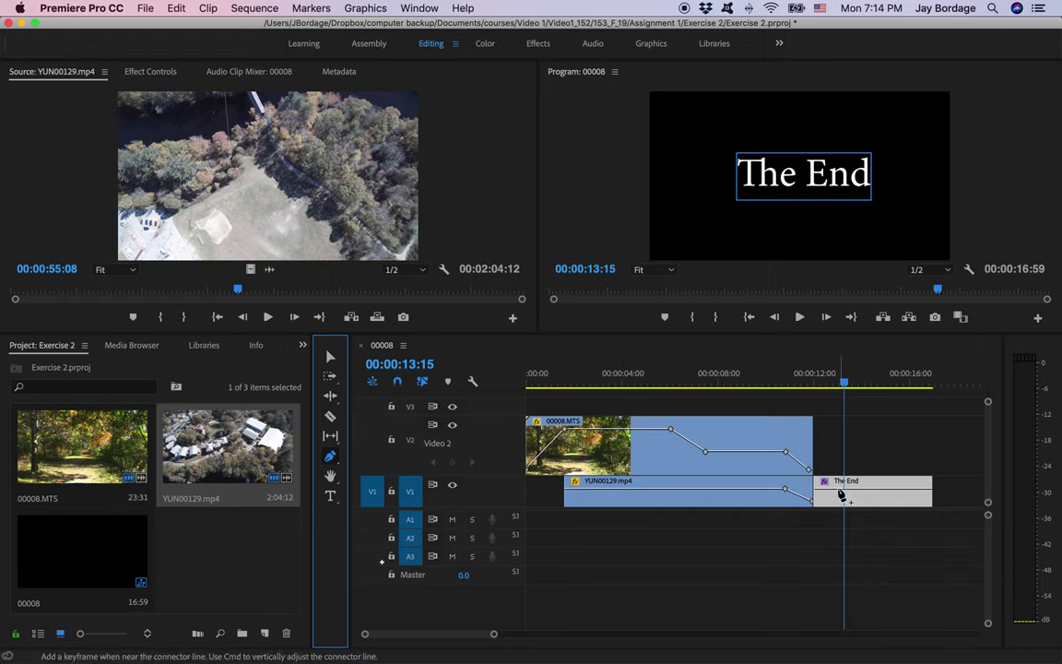
Step: Keyframe 'The End' opacity at its start and end, dropping the first and last keyframes to 0
left_click(839, 489)
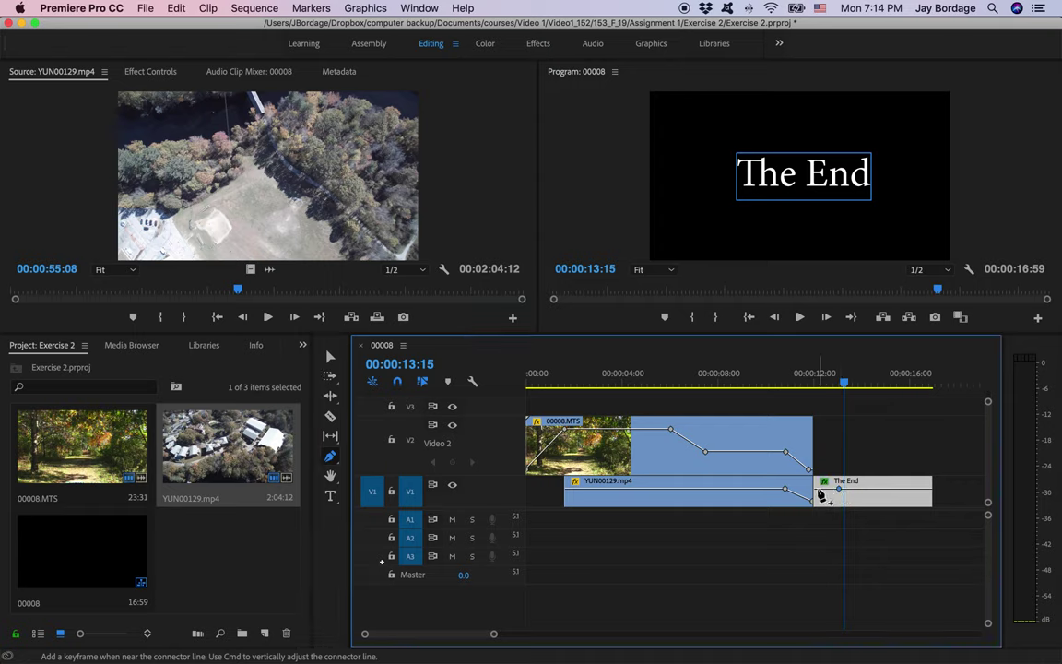
left_click_drag(814, 499, 816, 501)
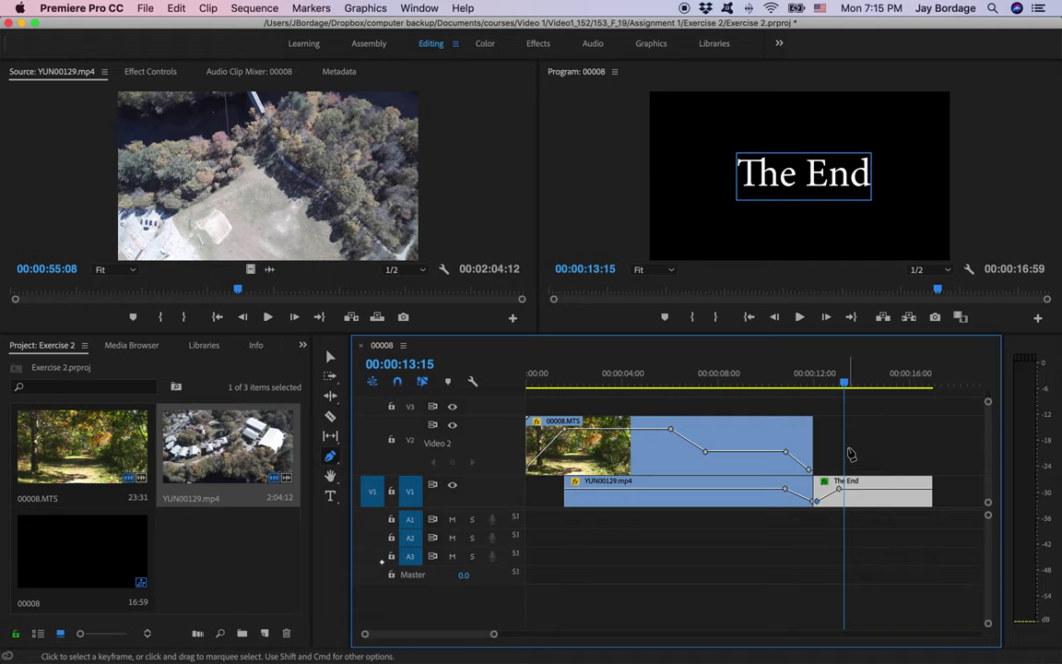
left_click(847, 384)
left_click_drag(847, 383, 905, 421)
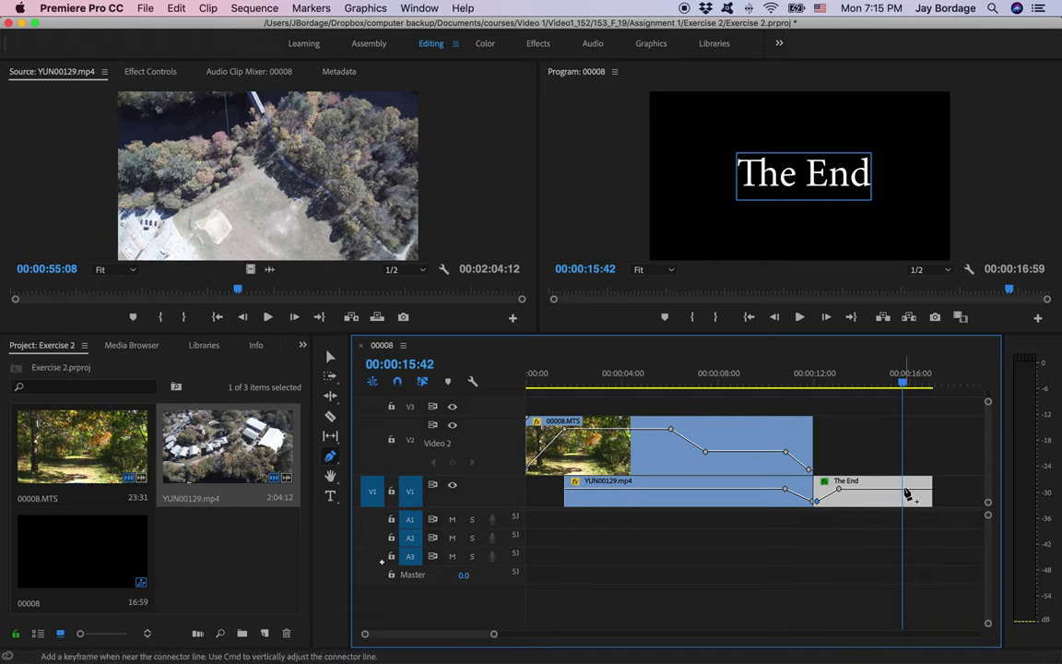
left_click(902, 489)
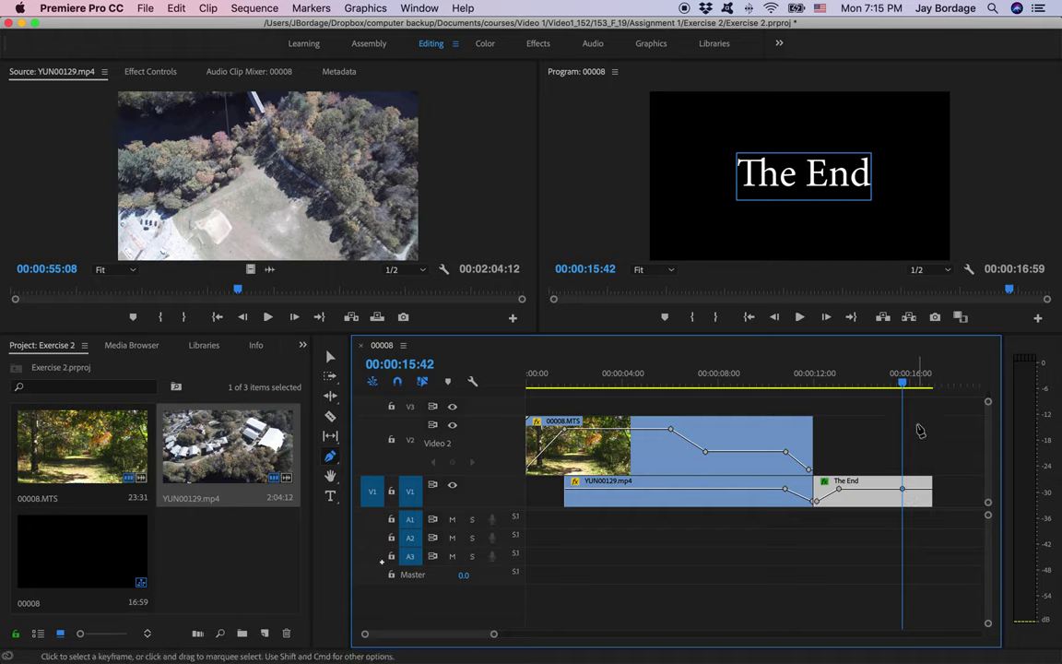
left_click_drag(903, 384, 929, 386)
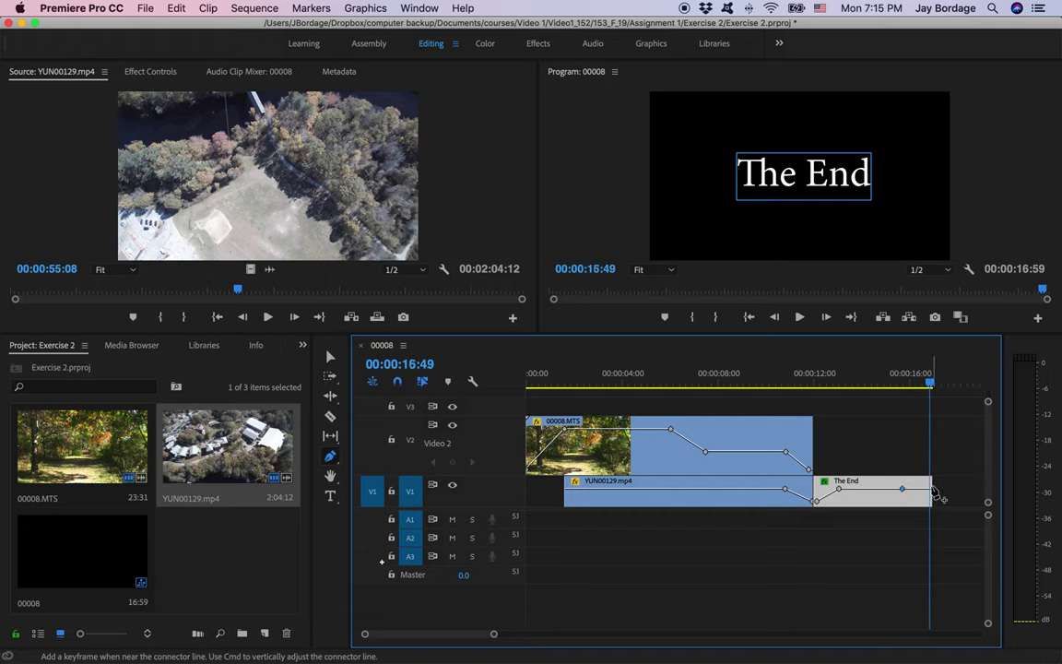
left_click_drag(931, 489, 930, 502)
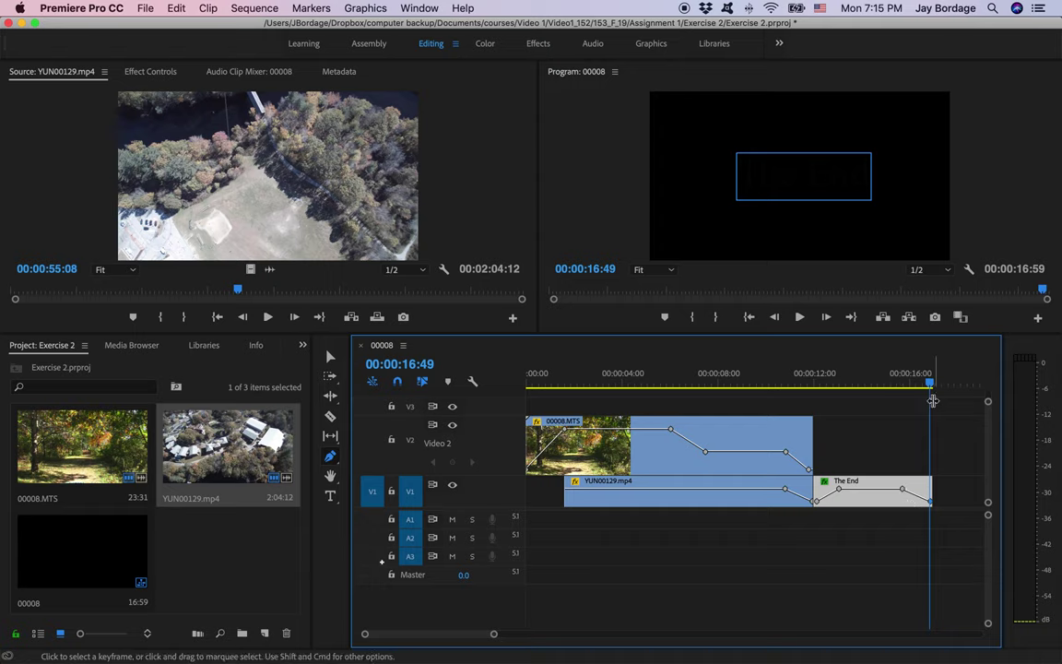
left_click_drag(929, 382, 741, 383)
key("Home")
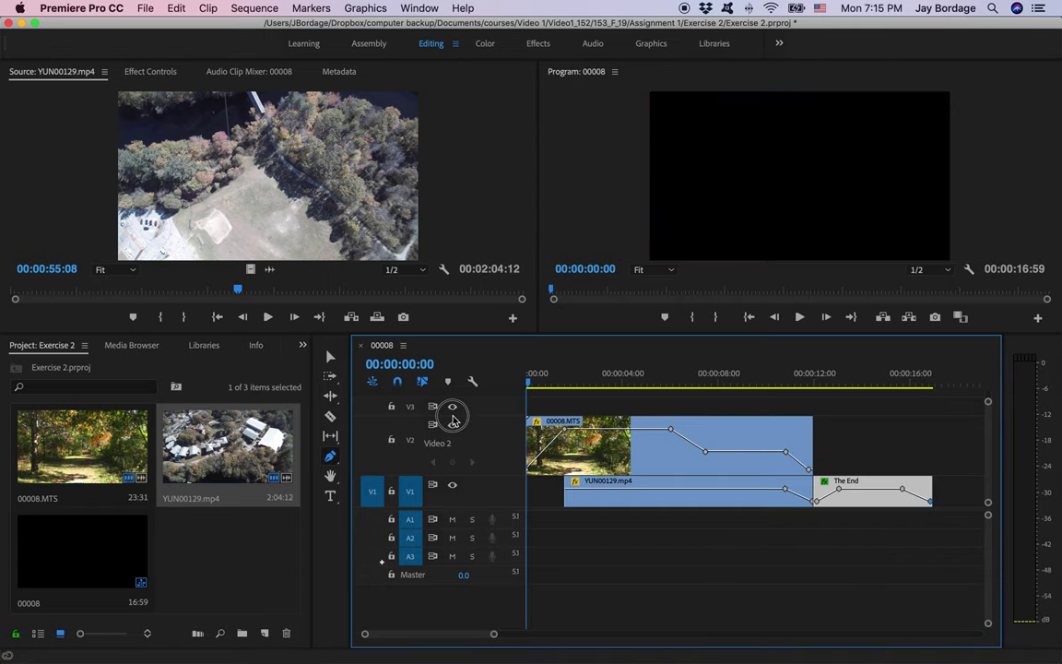
key("space")
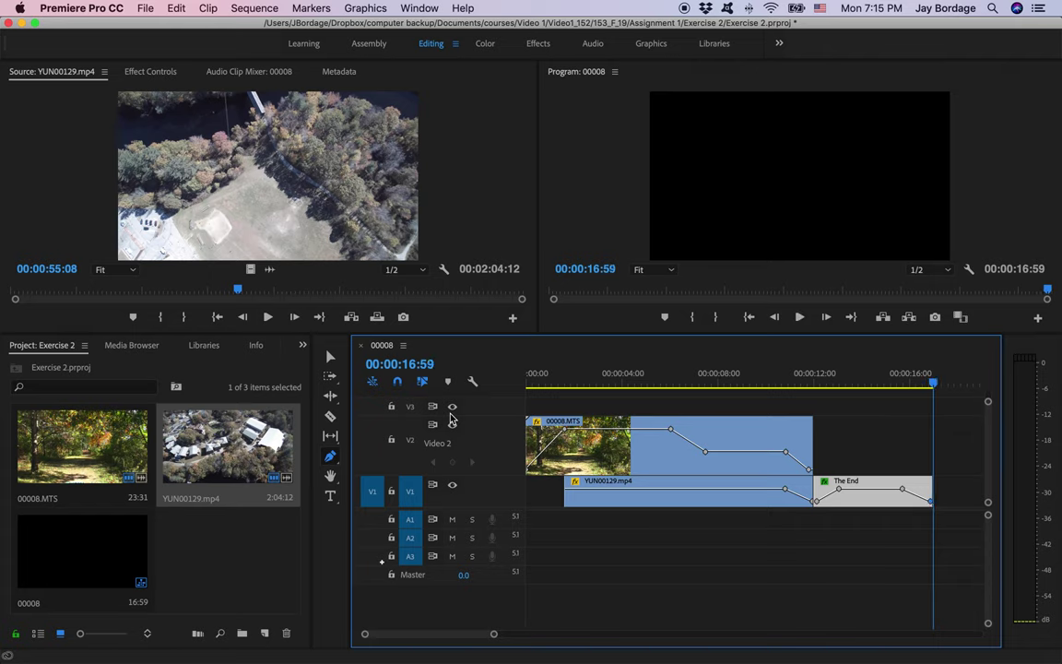
key("space")
key("space")
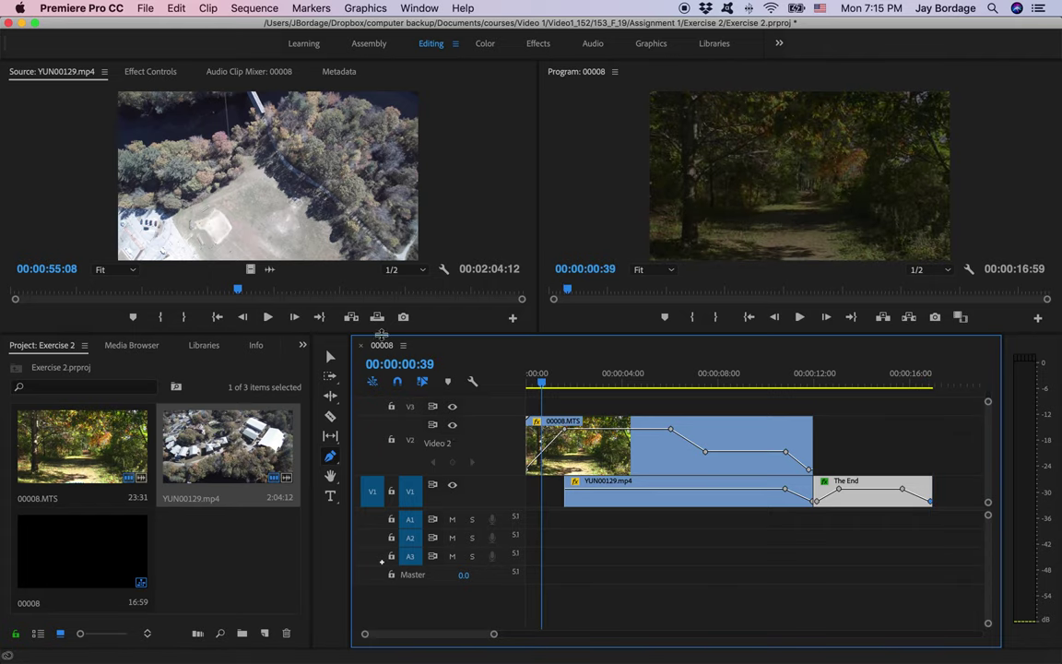